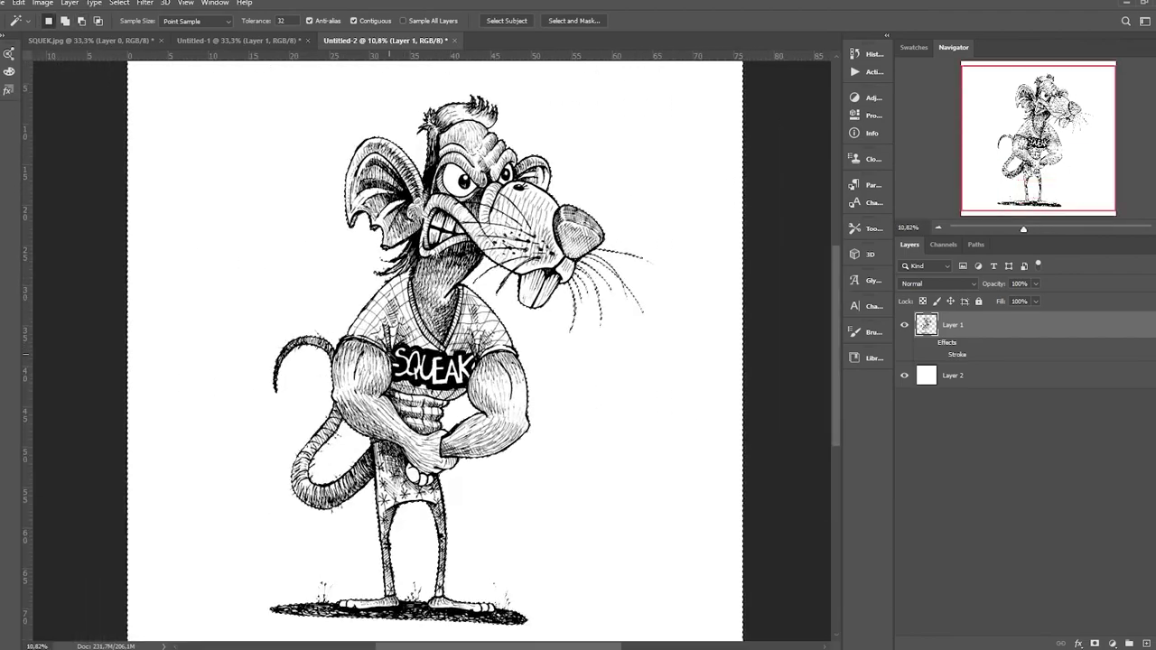
Invert the selection to the rat figure and add an empty layer between the line art and the white background.
{"action": "left_click", "coordinate": [144, 52]}
{"action": "key", "text": "ctrl+shift+alt+n"}
{"action": "left_click", "coordinate": [969, 384]}
{"action": "key", "text": "b"}
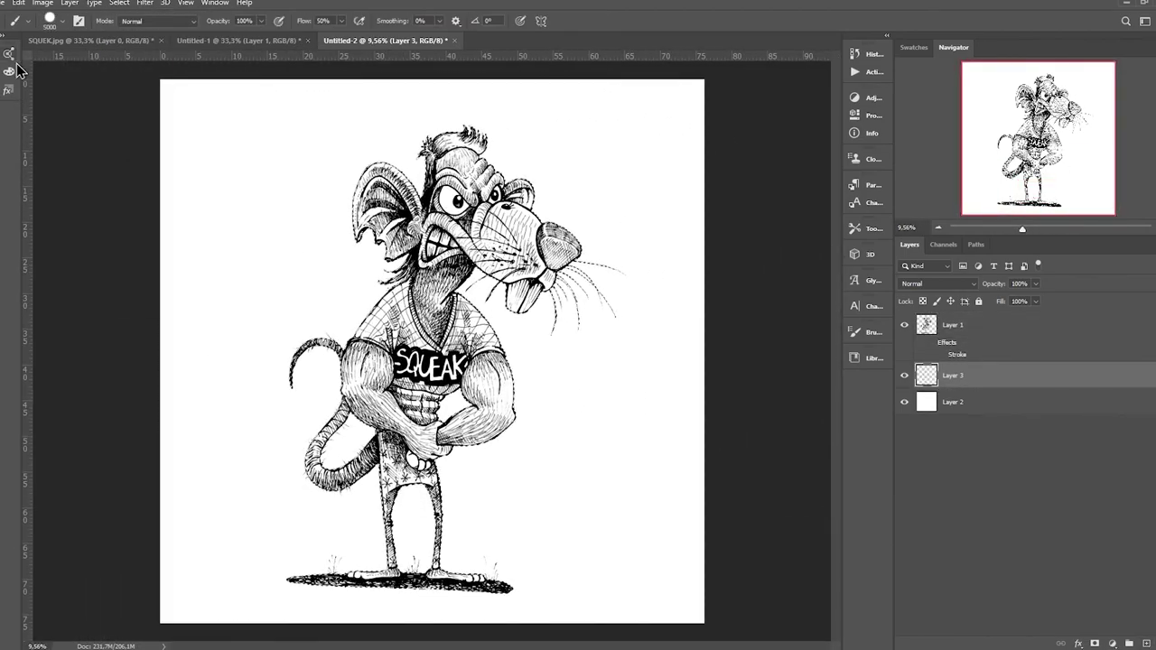
Open the colour themes and paint the whole selected rat figure salmon pink with a large brush.
{"action": "left_click", "coordinate": [9, 51]}
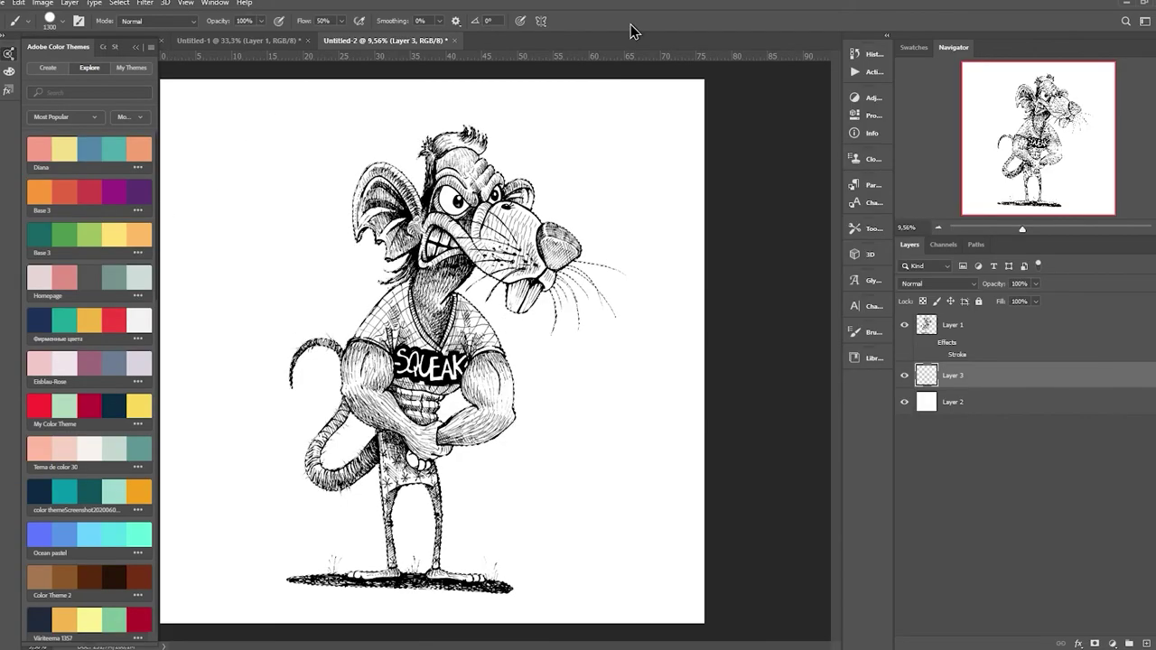
{"action": "key", "text": "comma"}
{"action": "mouse_move", "coordinate": [442, 271]}
{"action": "left_mouse_down"}
{"action": "mouse_move", "coordinate": [424, 298]}
{"action": "mouse_move", "coordinate": [451, 181]}
{"action": "mouse_move", "coordinate": [433, 307]}
{"action": "left_mouse_up"}
{"action": "key", "text": "bracketright"}
{"action": "key", "text": "bracketright"}
{"action": "key", "text": "bracketright"}
{"action": "key", "text": "bracketright"}
{"action": "key", "text": "bracketright"}
{"action": "key", "text": "bracketright"}
{"action": "key", "text": "bracketright"}
{"action": "key", "text": "bracketright"}
{"action": "mouse_move", "coordinate": [488, 145]}
{"action": "left_mouse_down"}
{"action": "mouse_move", "coordinate": [415, 380]}
{"action": "mouse_move", "coordinate": [226, 542]}
{"action": "left_mouse_up"}
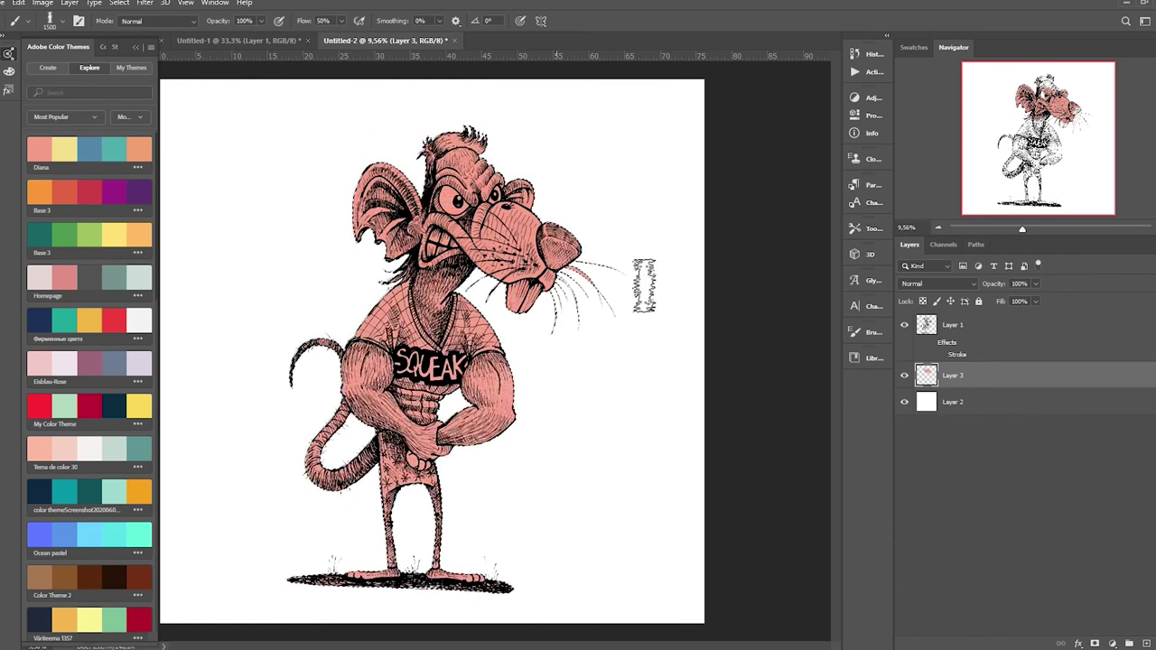
Deselect the figure and clear the salmon colour that spilled between the whiskers beside the nose.
{"action": "key", "text": "e"}
{"action": "key", "text": "ctrl+d"}
{"action": "scroll", "coordinate": [573, 275], "scroll_direction": "up", "scroll_amount": 5}
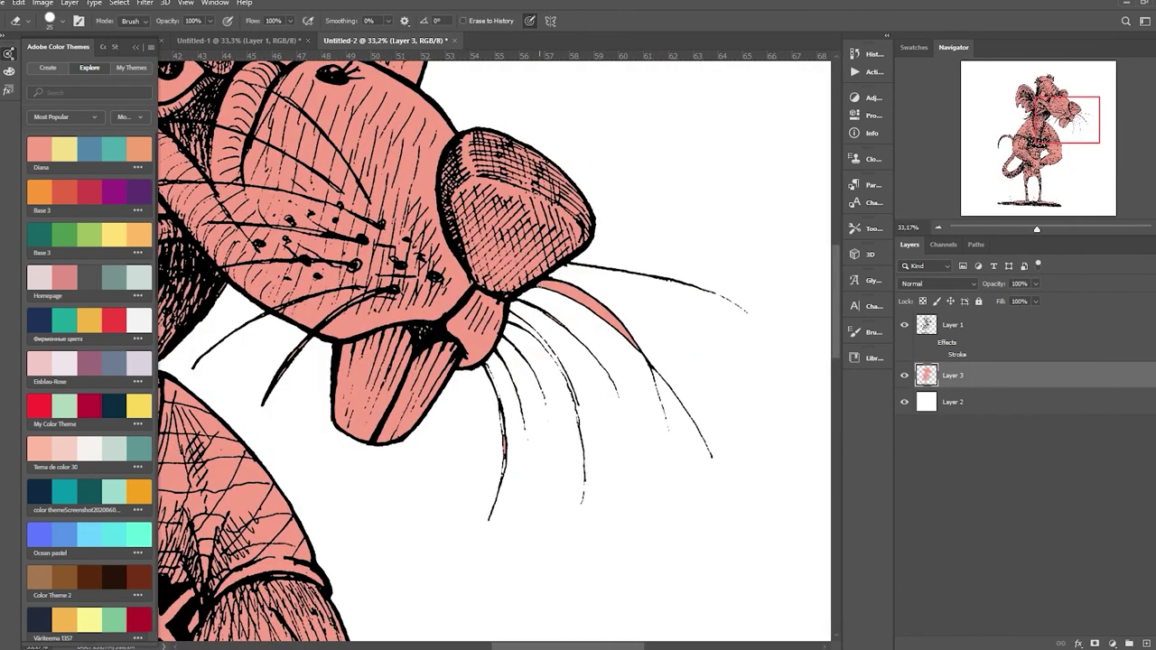
{"action": "key", "text": "alt+bracketright"}
{"action": "key", "text": "w"}
{"action": "scroll", "coordinate": [697, 246], "scroll_direction": "up", "scroll_amount": 10}
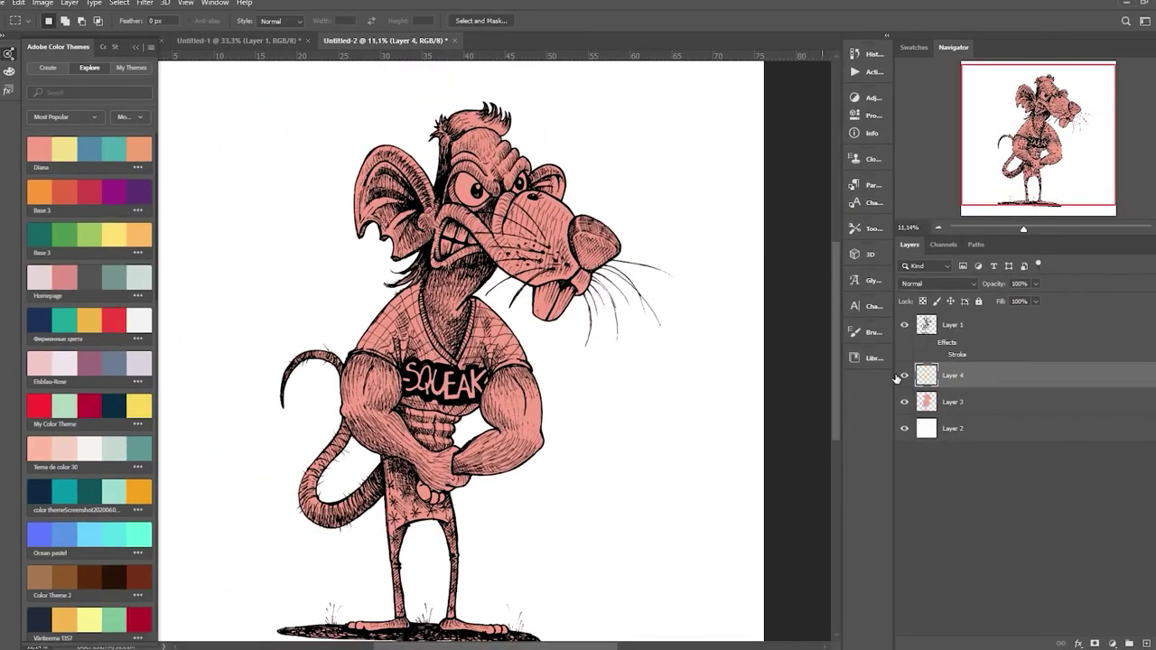
Clip the new empty layer to the salmon base and paint the large ear's inside in magenta and purple with a smaller brush.
{"action": "scroll", "coordinate": [362, 82], "scroll_direction": "up", "scroll_amount": 3}
{"action": "key", "text": "b"}
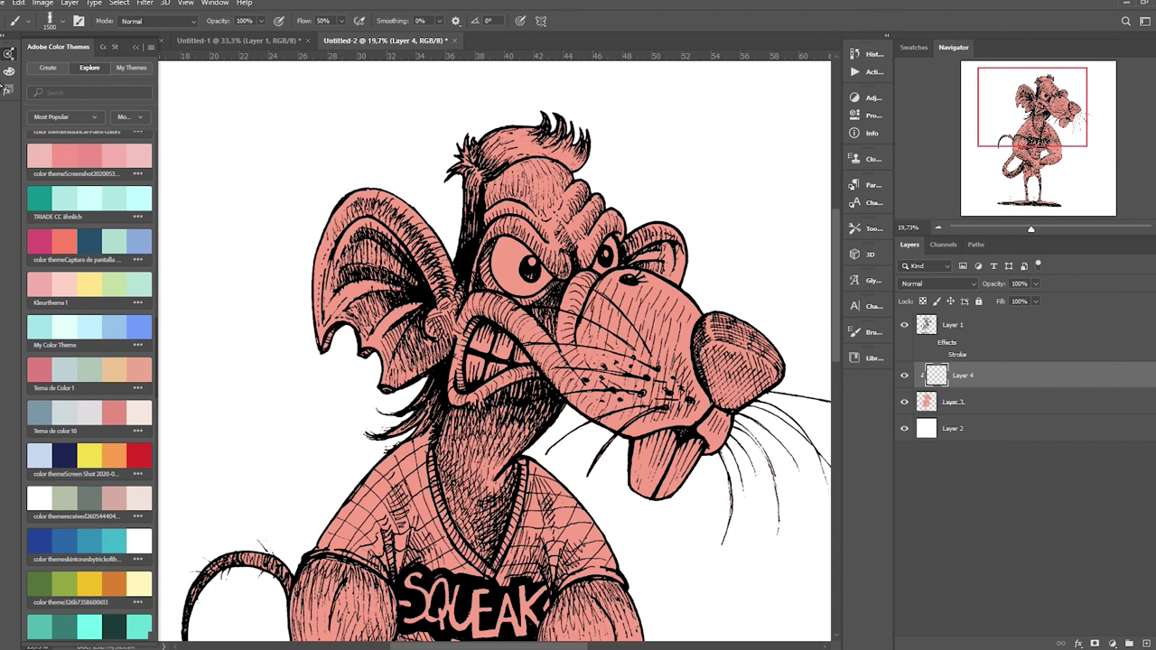
{"action": "key", "text": "bracketleft"}
{"action": "key", "text": "bracketleft"}
{"action": "key", "text": "bracketleft"}
{"action": "key", "text": "bracketleft"}
{"action": "key", "text": "Return"}
{"action": "mouse_move", "coordinate": [343, 230]}
{"action": "left_mouse_down"}
{"action": "mouse_move", "coordinate": [397, 289]}
{"action": "mouse_move", "coordinate": [361, 237]}
{"action": "mouse_move", "coordinate": [325, 307]}
{"action": "mouse_move", "coordinate": [443, 289]}
{"action": "left_mouse_up"}
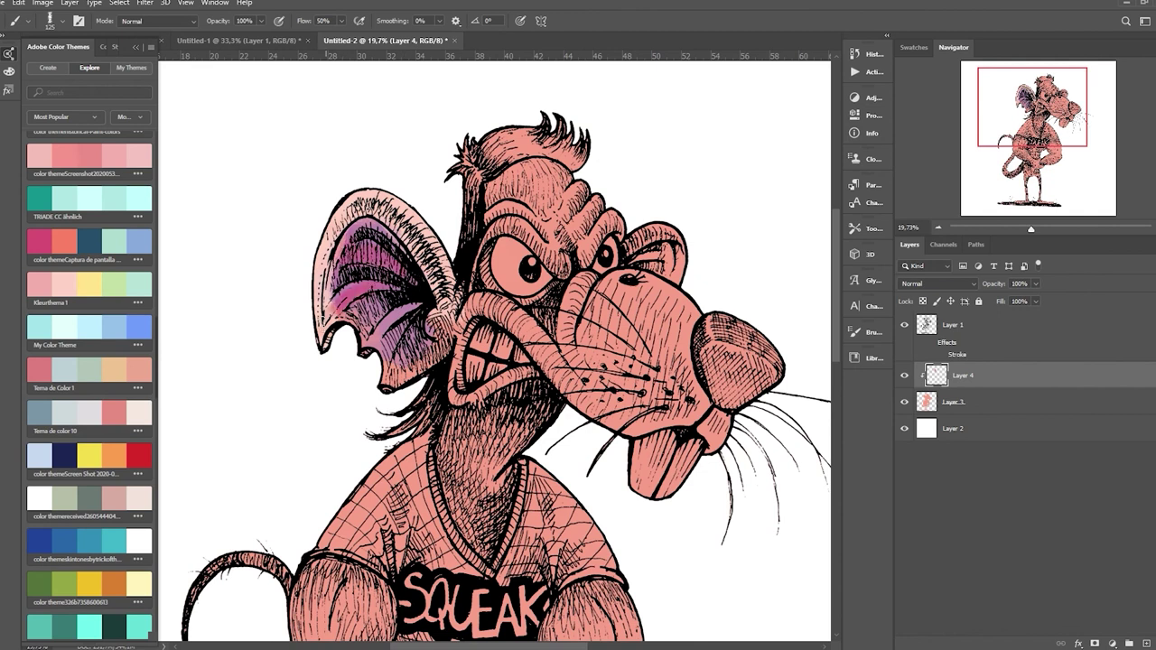
{"action": "left_click_drag", "start_coordinate": [419, 337], "coordinate": [432, 354]}
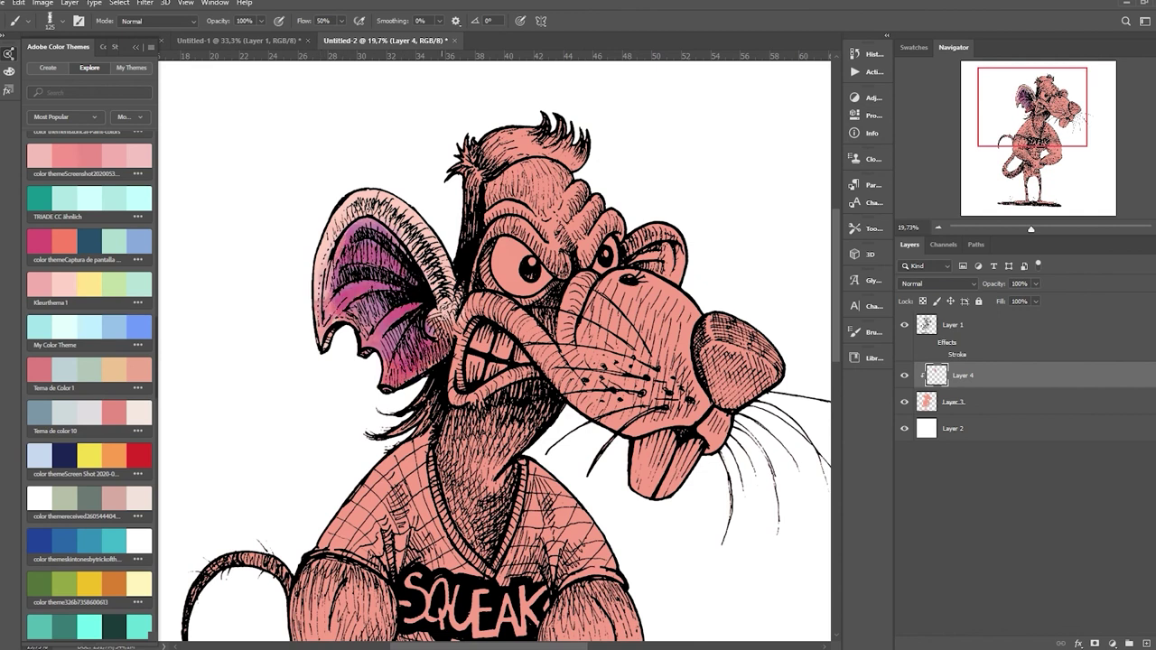
Paint the muzzle and lips magenta and shade both ears in the same pink tones.
{"action": "left_click_drag", "start_coordinate": [343, 217], "coordinate": [434, 271]}
{"action": "mouse_move", "coordinate": [461, 307]}
{"action": "left_mouse_down"}
{"action": "mouse_move", "coordinate": [533, 334]}
{"action": "mouse_move", "coordinate": [456, 402]}
{"action": "left_mouse_up"}
{"action": "mouse_move", "coordinate": [515, 330]}
{"action": "left_mouse_down"}
{"action": "mouse_move", "coordinate": [596, 397]}
{"action": "mouse_move", "coordinate": [705, 425]}
{"action": "mouse_move", "coordinate": [633, 281]}
{"action": "mouse_move", "coordinate": [596, 298]}
{"action": "mouse_move", "coordinate": [666, 233]}
{"action": "mouse_move", "coordinate": [637, 398]}
{"action": "mouse_move", "coordinate": [570, 344]}
{"action": "left_mouse_up"}
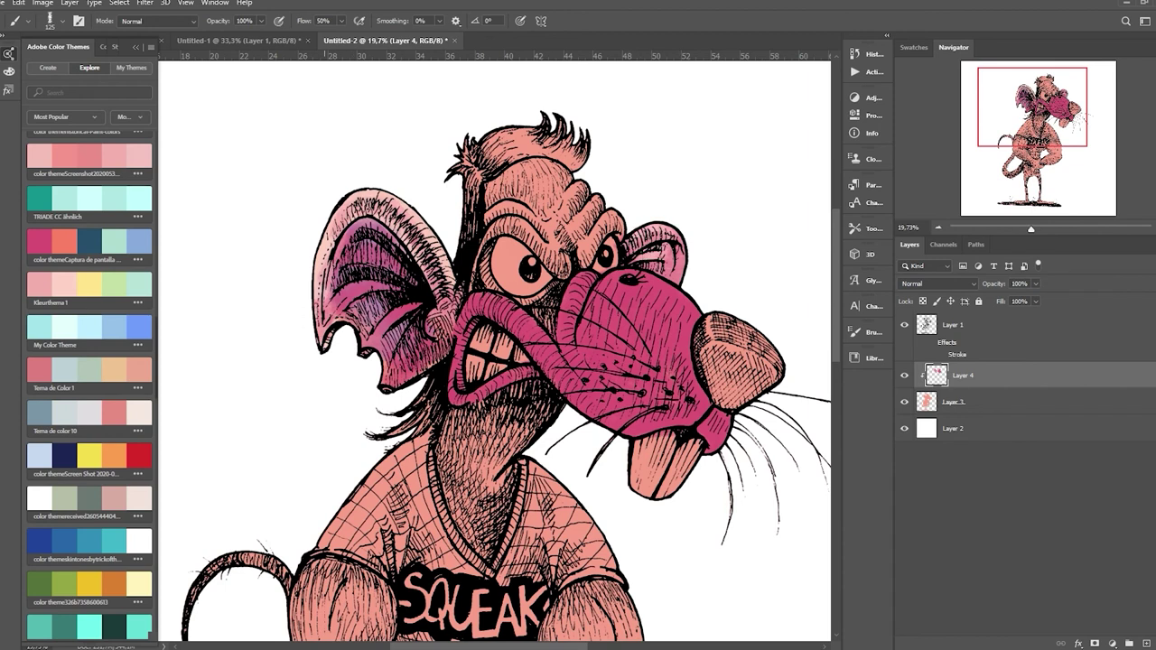
{"action": "mouse_move", "coordinate": [442, 280]}
{"action": "left_mouse_down"}
{"action": "mouse_move", "coordinate": [352, 207]}
{"action": "mouse_move", "coordinate": [325, 308]}
{"action": "left_mouse_up"}
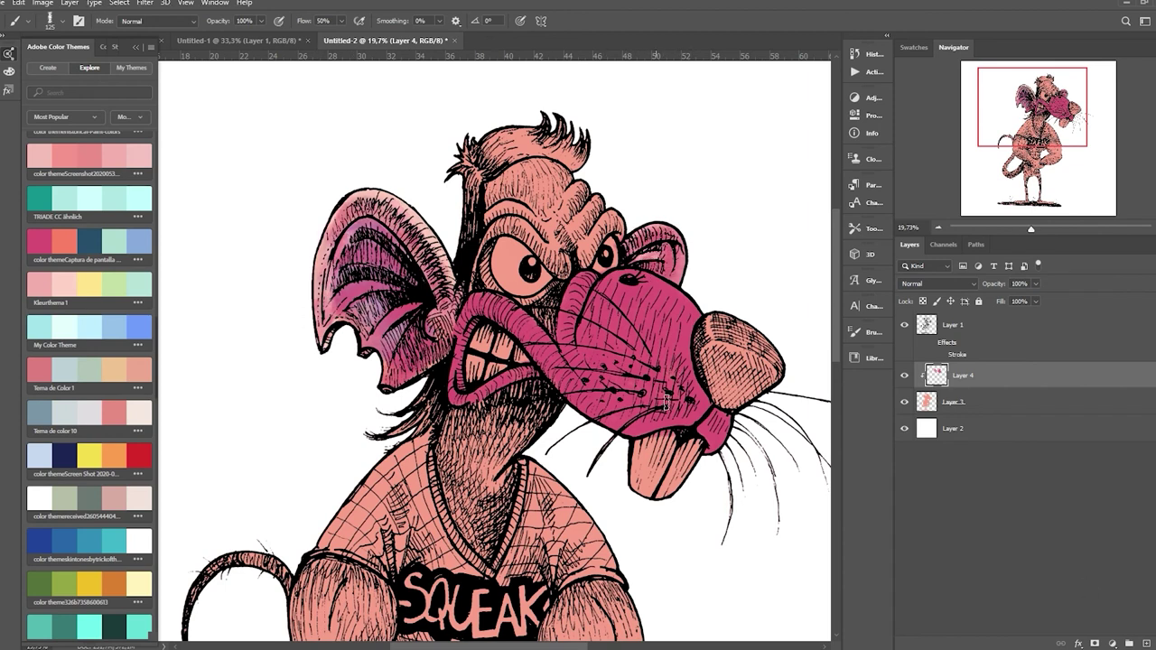
Add another clipped layer above the magenta one and paint the neck dark blue.
{"action": "key", "text": "ctrl+shift+alt+n"}
{"action": "left_click_drag", "start_coordinate": [808, 363], "coordinate": [817, 273]}
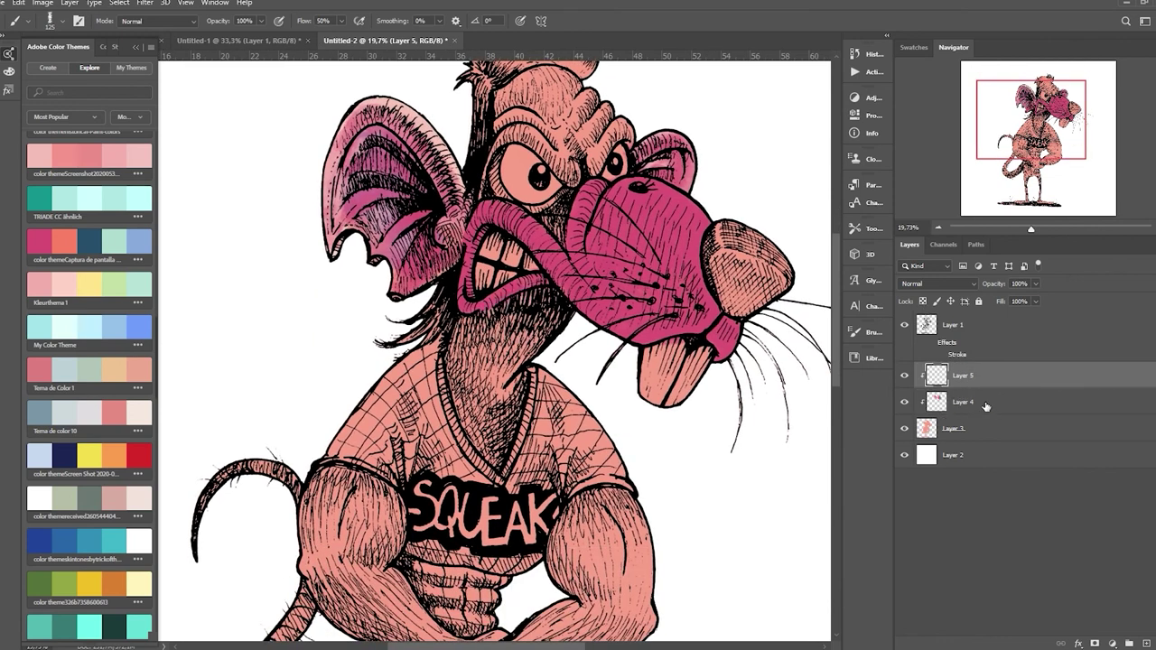
{"action": "mouse_move", "coordinate": [479, 307]}
{"action": "left_mouse_down"}
{"action": "mouse_move", "coordinate": [543, 321]}
{"action": "mouse_move", "coordinate": [497, 443]}
{"action": "mouse_move", "coordinate": [507, 372]}
{"action": "left_mouse_up"}
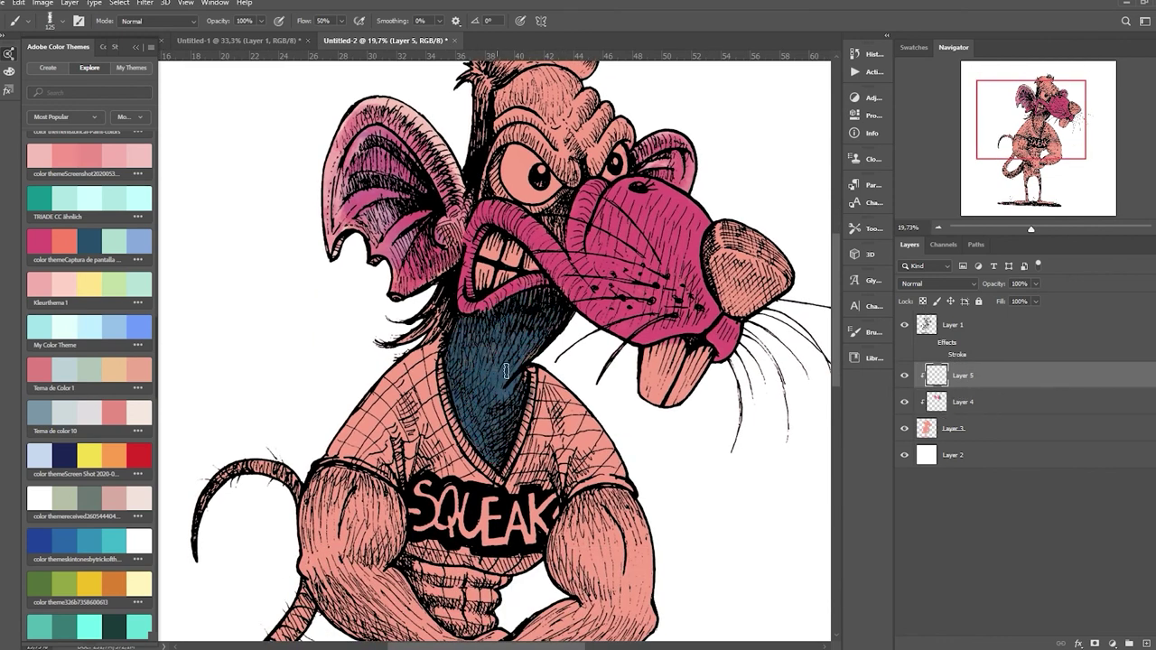
Paint the head, hair and brows dark blue and remove the spill from the eye.
{"action": "scroll", "coordinate": [542, 181], "scroll_direction": "up", "scroll_amount": 2}
{"action": "mouse_move", "coordinate": [542, 181]}
{"action": "left_mouse_down"}
{"action": "mouse_move", "coordinate": [515, 153]}
{"action": "mouse_move", "coordinate": [488, 199]}
{"action": "mouse_move", "coordinate": [578, 244]}
{"action": "mouse_move", "coordinate": [608, 219]}
{"action": "left_mouse_up"}
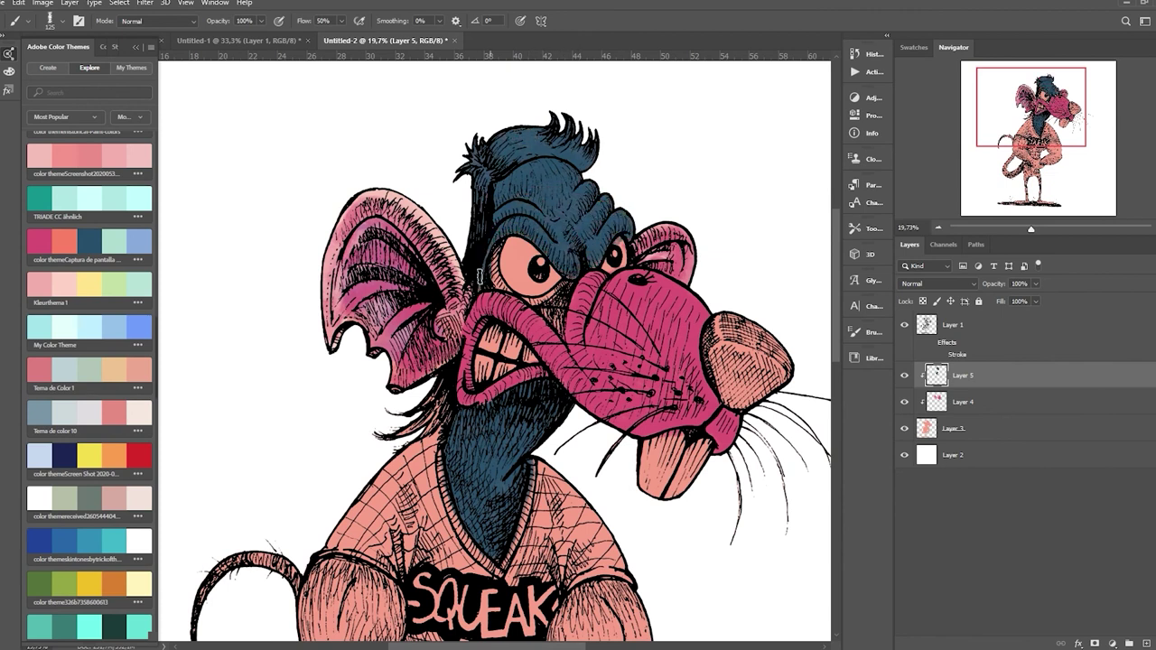
{"action": "left_click_drag", "start_coordinate": [533, 289], "coordinate": [498, 274]}
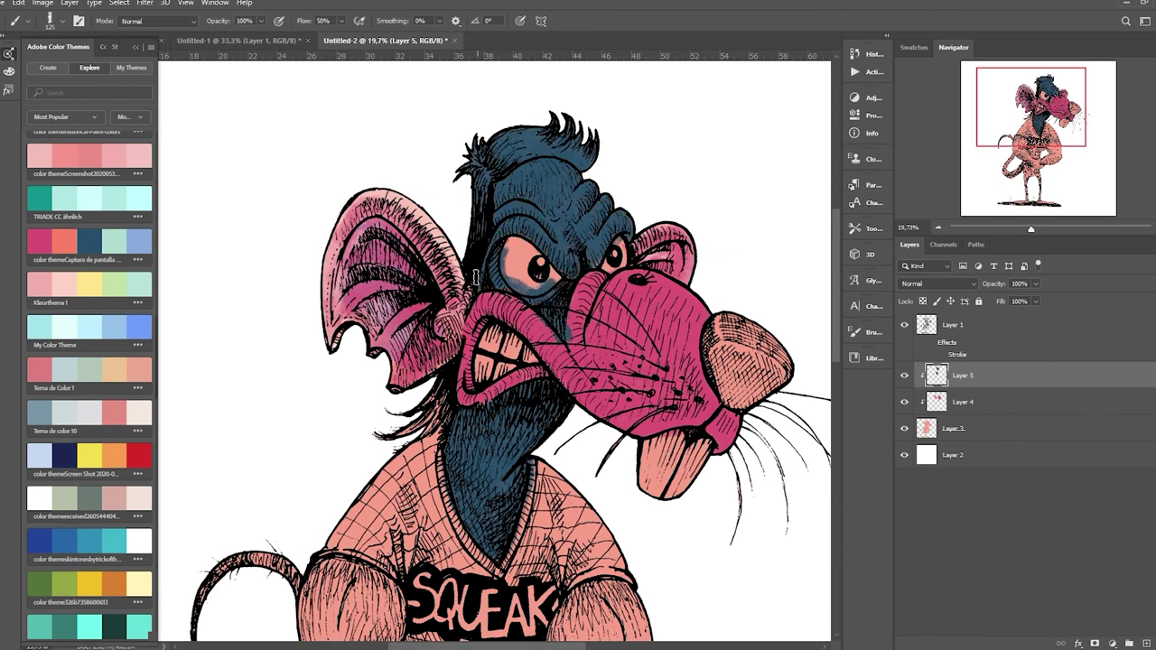
{"action": "key", "text": "e"}
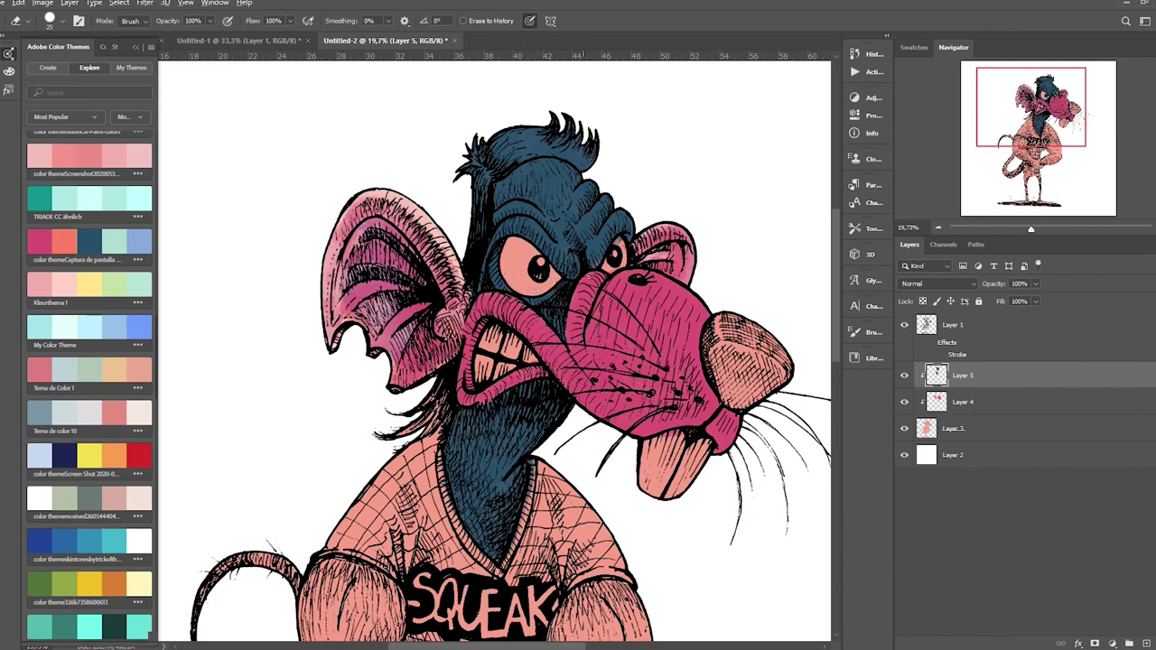
Colour the hair tufts behind the jaw dark blue and erase the overspill along the shirt's collar.
{"action": "scroll", "coordinate": [506, 271], "scroll_direction": "up", "scroll_amount": 3}
{"action": "key", "text": "b"}
{"action": "scroll", "coordinate": [425, 135], "scroll_direction": "up", "scroll_amount": 2}
{"action": "scroll", "coordinate": [301, 318], "scroll_direction": "down", "scroll_amount": 3}
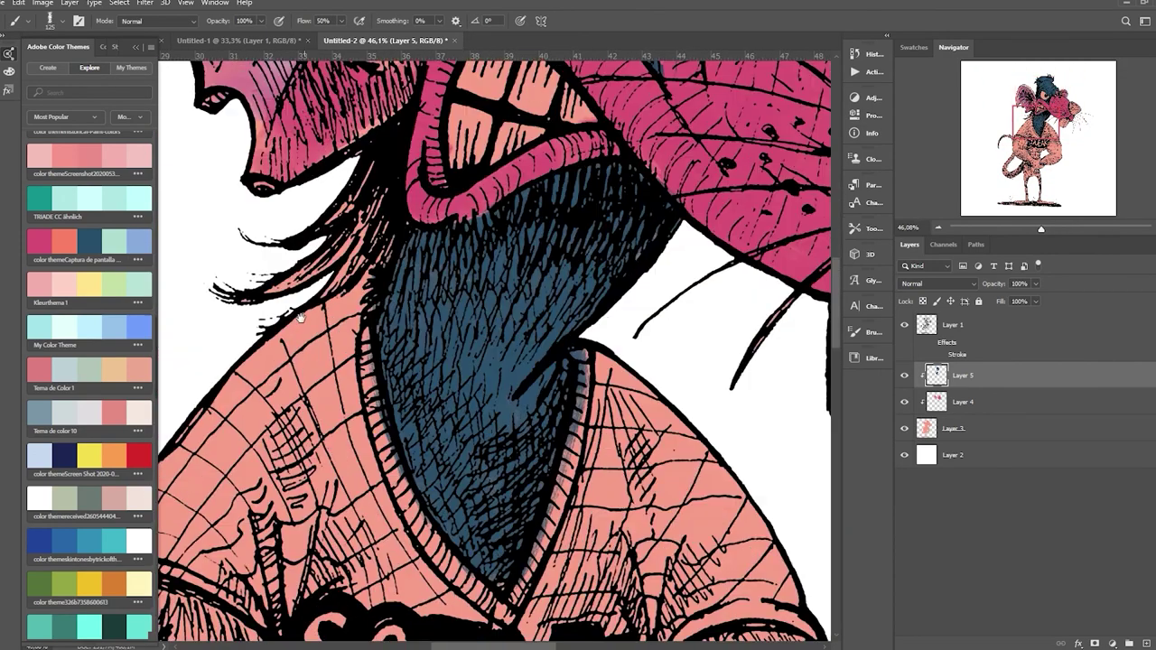
{"action": "key", "text": "e"}
{"action": "scroll", "coordinate": [494, 346], "scroll_direction": "down", "scroll_amount": 5}
Paint both arms dark blue, fading out at the wrist, and erase the overspill around the abdomen.
{"action": "key", "text": "b"}
{"action": "mouse_move", "coordinate": [271, 163]}
{"action": "left_mouse_down"}
{"action": "mouse_move", "coordinate": [469, 226]}
{"action": "mouse_move", "coordinate": [298, 379]}
{"action": "mouse_move", "coordinate": [337, 508]}
{"action": "mouse_move", "coordinate": [587, 555]}
{"action": "mouse_move", "coordinate": [421, 366]}
{"action": "mouse_move", "coordinate": [444, 363]}
{"action": "mouse_move", "coordinate": [676, 186]}
{"action": "mouse_move", "coordinate": [768, 389]}
{"action": "mouse_move", "coordinate": [587, 181]}
{"action": "mouse_move", "coordinate": [768, 343]}
{"action": "mouse_move", "coordinate": [709, 334]}
{"action": "left_mouse_up"}
{"action": "left_click_drag", "start_coordinate": [537, 295], "coordinate": [577, 403]}
{"action": "key", "text": "e"}
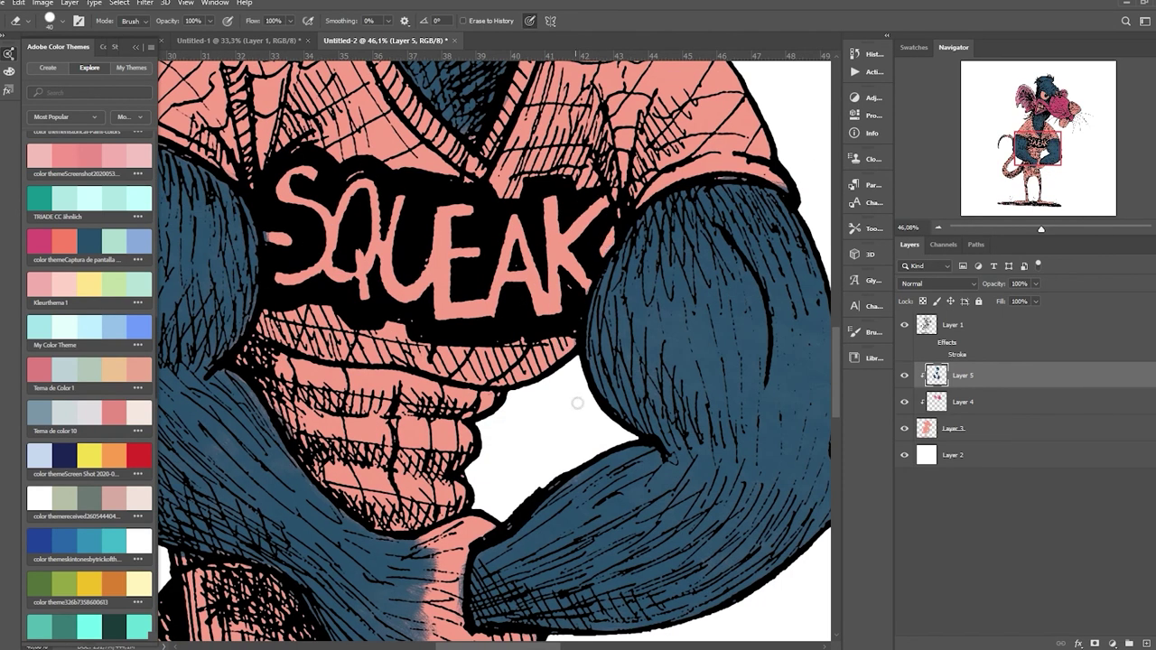
{"action": "left_click_drag", "start_coordinate": [417, 477], "coordinate": [470, 515]}
{"action": "scroll", "coordinate": [317, 427], "scroll_direction": "down", "scroll_amount": 4}
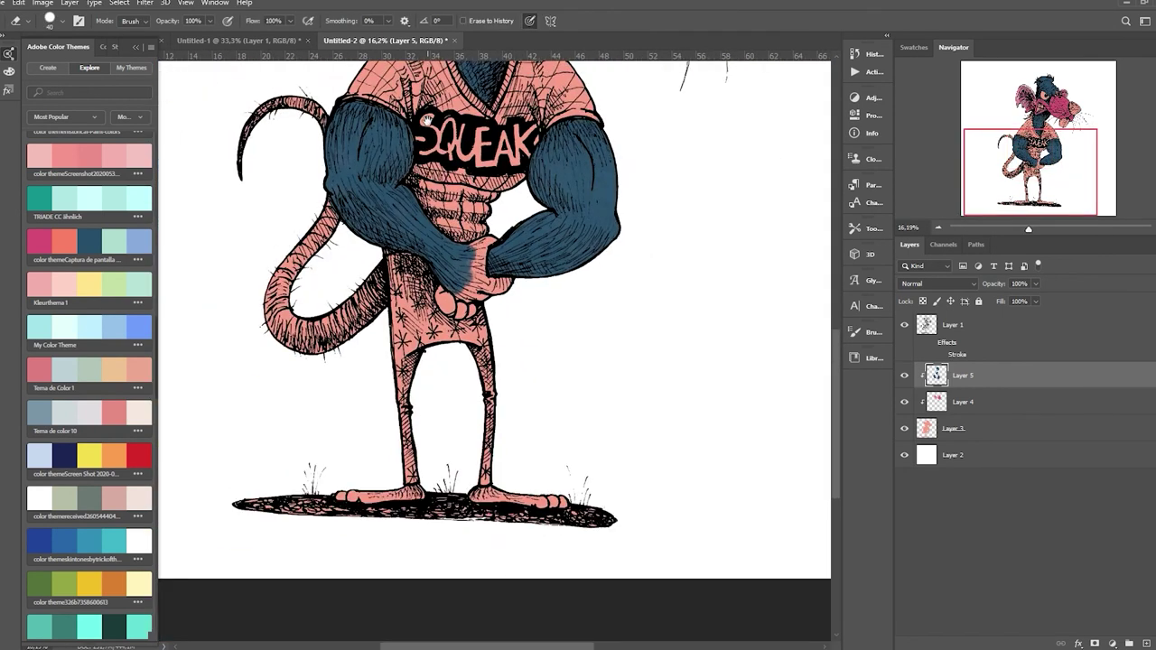
{"action": "scroll", "coordinate": [402, 308], "scroll_direction": "up", "scroll_amount": 4}
{"action": "scroll", "coordinate": [407, 307], "scroll_direction": "down", "scroll_amount": 5}
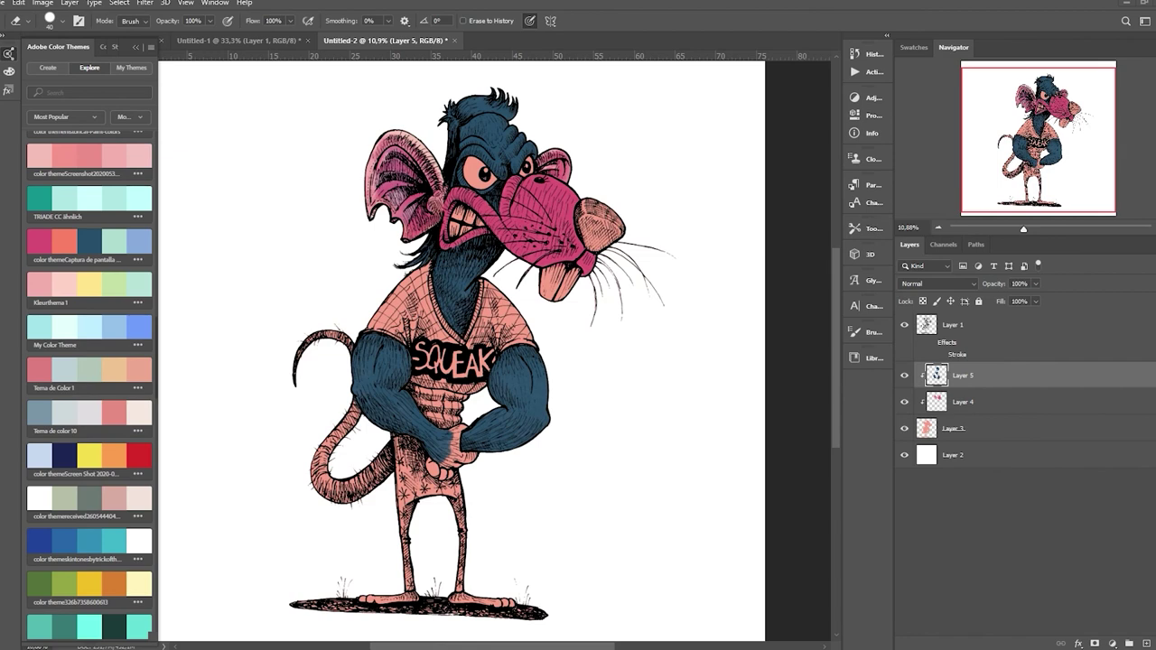
Paint both ankles dark blue, fading softly towards the toes.
{"action": "key", "text": "b"}
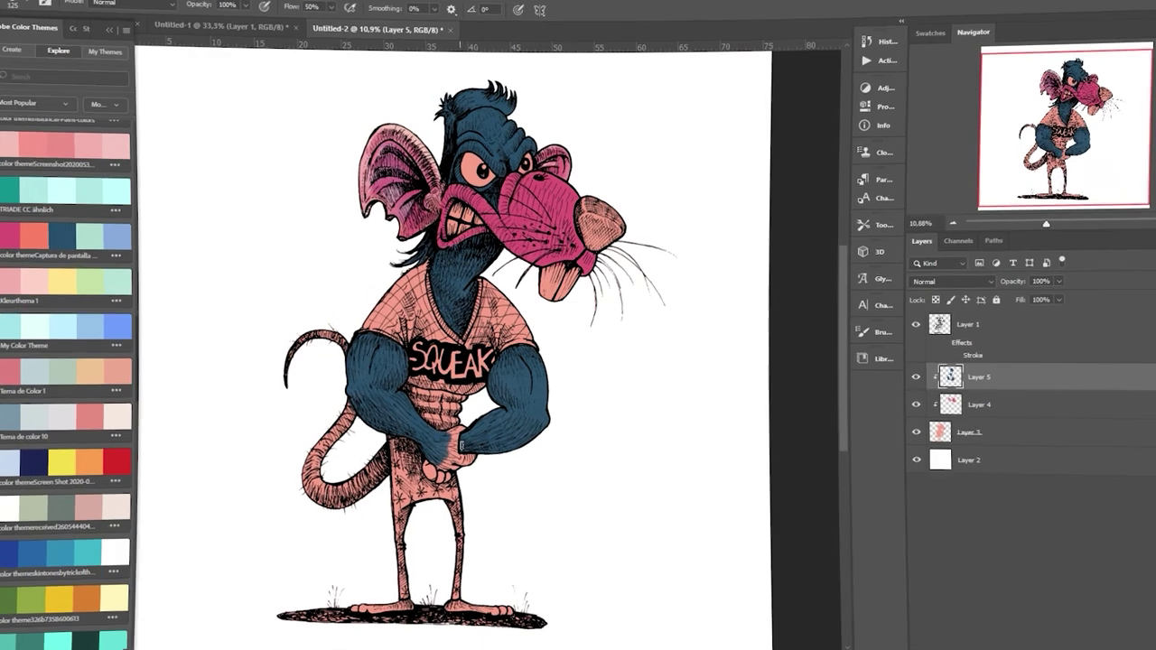
{"action": "scroll", "coordinate": [416, 574], "scroll_direction": "up", "scroll_amount": 5}
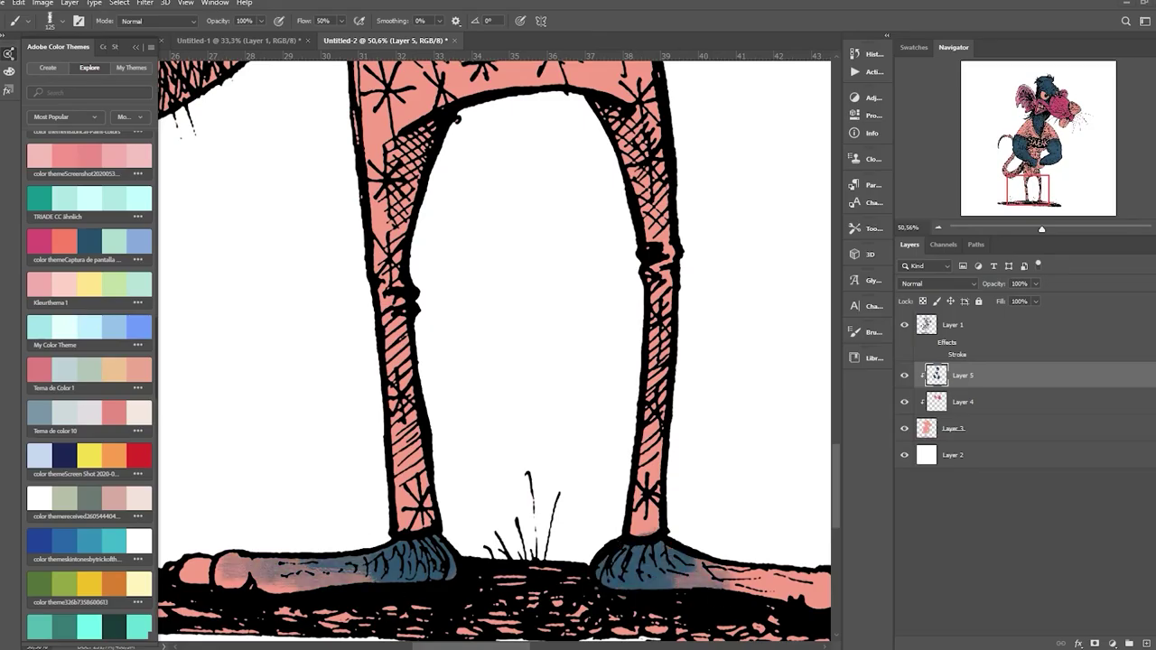
{"action": "scroll", "coordinate": [543, 528], "scroll_direction": "down", "scroll_amount": 5}
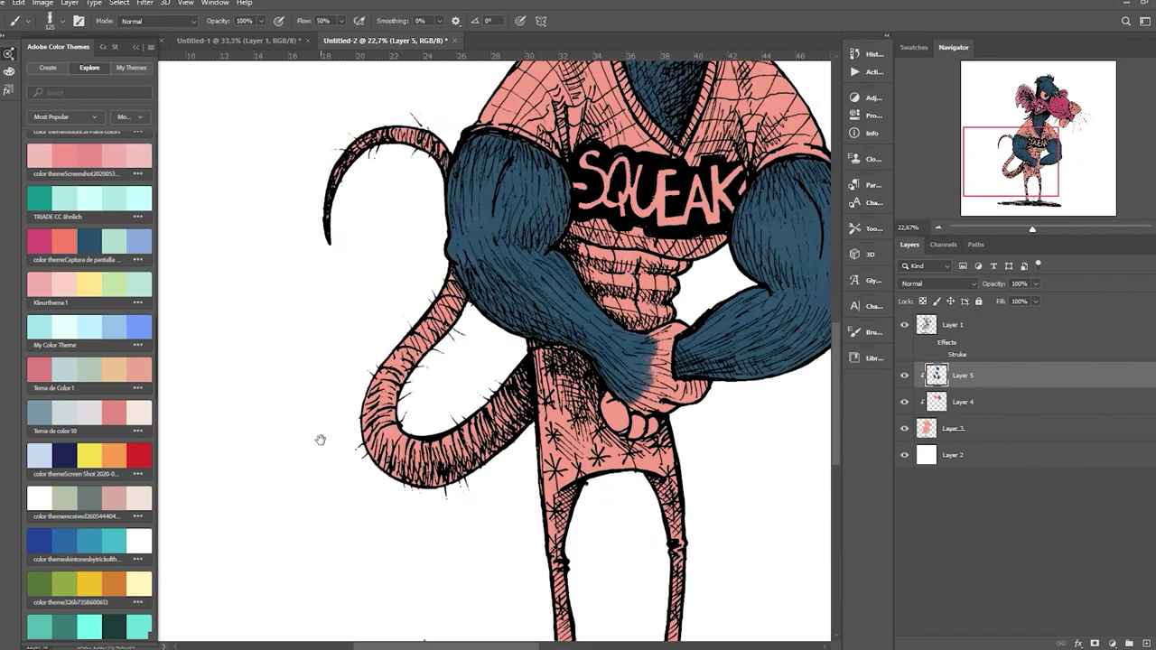
Add a new clipped layer above the dark blue one and paint magenta tones onto the tail.
{"action": "key", "text": "ctrl+shift+alt+n"}
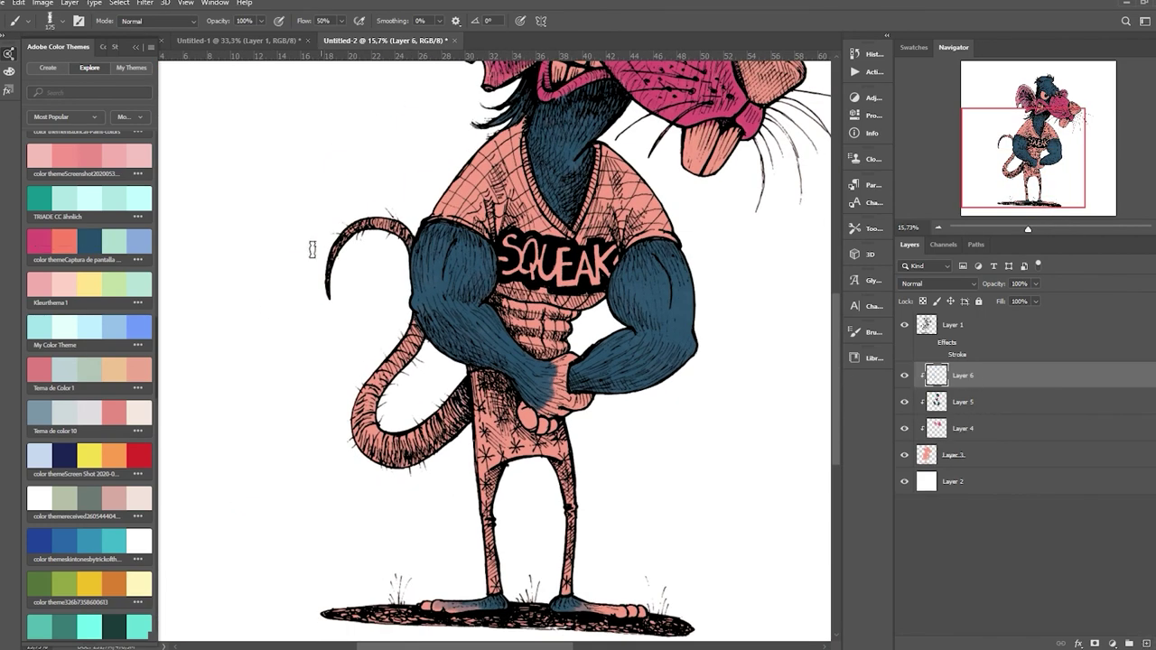
{"action": "mouse_move", "coordinate": [403, 423]}
{"action": "left_mouse_down"}
{"action": "mouse_move", "coordinate": [389, 456]}
{"action": "mouse_move", "coordinate": [354, 384]}
{"action": "mouse_move", "coordinate": [352, 474]}
{"action": "mouse_move", "coordinate": [385, 350]}
{"action": "left_mouse_up"}
{"action": "scroll", "coordinate": [354, 384], "scroll_direction": "up", "scroll_amount": 3}
{"action": "scroll", "coordinate": [665, 160], "scroll_direction": "up", "scroll_amount": 3}
Return to the magenta layer and brush a lighter tone onto the upper muzzle.
{"action": "key", "text": "alt+bracketleft"}
{"action": "key", "text": "alt+bracketleft"}
{"action": "mouse_move", "coordinate": [587, 217]}
{"action": "left_mouse_down"}
{"action": "mouse_move", "coordinate": [529, 262]}
{"action": "mouse_move", "coordinate": [587, 262]}
{"action": "mouse_move", "coordinate": [539, 304]}
{"action": "mouse_move", "coordinate": [479, 253]}
{"action": "mouse_move", "coordinate": [551, 312]}
{"action": "mouse_move", "coordinate": [599, 254]}
{"action": "mouse_move", "coordinate": [565, 236]}
{"action": "left_mouse_up"}
Go back to the tail layer and paint light grey bands along the lower tail.
{"action": "scroll", "coordinate": [424, 408], "scroll_direction": "left", "scroll_amount": 2}
{"action": "scroll", "coordinate": [424, 408], "scroll_direction": "down", "scroll_amount": 3}
{"action": "key", "text": "alt+bracketright"}
{"action": "key", "text": "alt+bracketright"}
{"action": "left_click_drag", "start_coordinate": [423, 408], "coordinate": [452, 461]}
Paint light grey over the muzzle and upper lip on the magenta layer, leaving pink along the edges.
{"action": "scroll", "coordinate": [451, 460], "scroll_direction": "up", "scroll_amount": 3}
{"action": "scroll", "coordinate": [452, 461], "scroll_direction": "right", "scroll_amount": 2}
{"action": "key", "text": "alt+bracketleft"}
{"action": "key", "text": "alt+bracketleft"}
{"action": "mouse_move", "coordinate": [632, 271]}
{"action": "left_mouse_down"}
{"action": "mouse_move", "coordinate": [587, 289]}
{"action": "mouse_move", "coordinate": [482, 287]}
{"action": "left_mouse_up"}
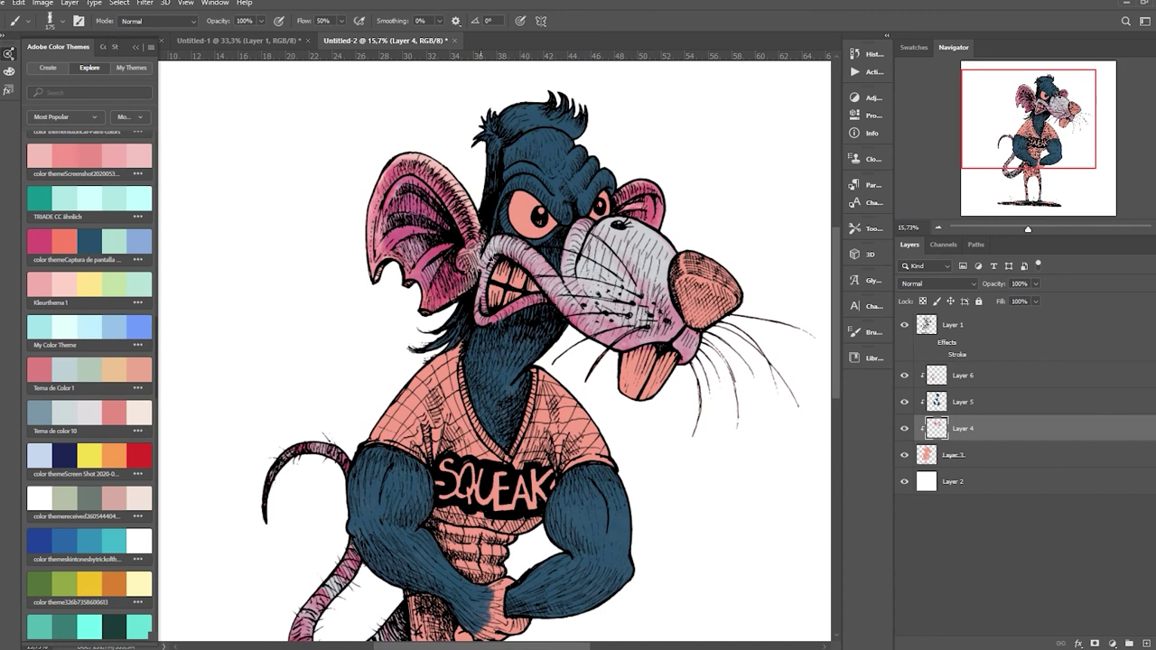
Add a clipped layer directly above the salmon base and paint the eyes and clenched teeth white.
{"action": "key", "text": "ctrl+shift+alt+n"}
{"action": "key", "text": "ctrl+bracketleft"}
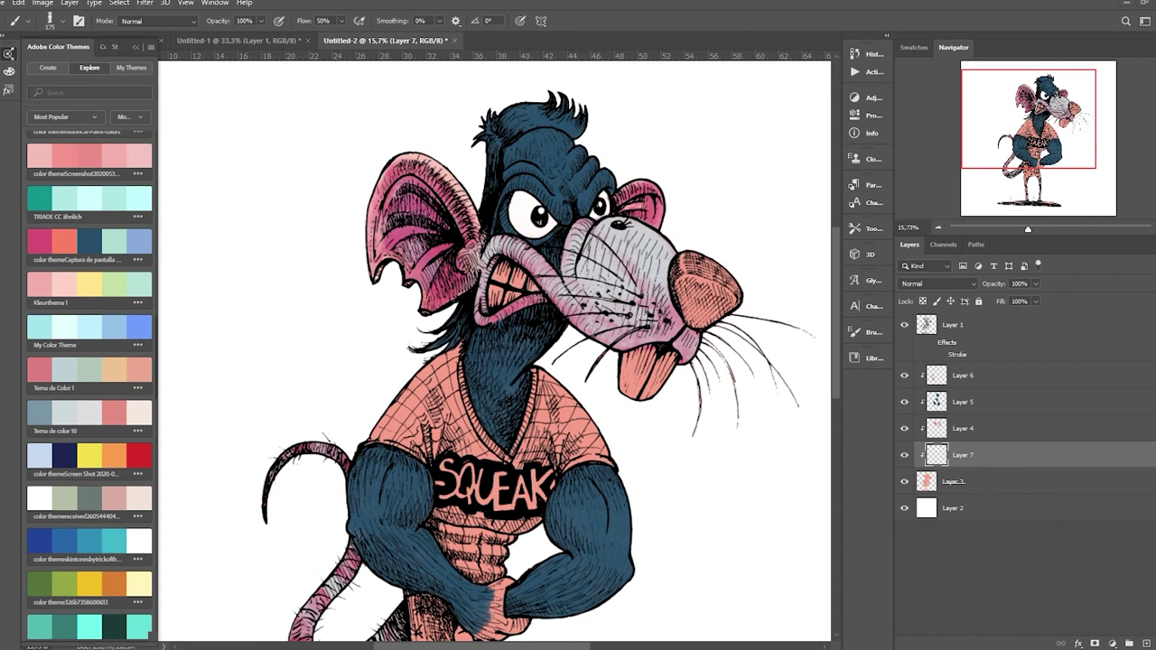
{"action": "scroll", "coordinate": [502, 276], "scroll_direction": "up", "scroll_amount": 3}
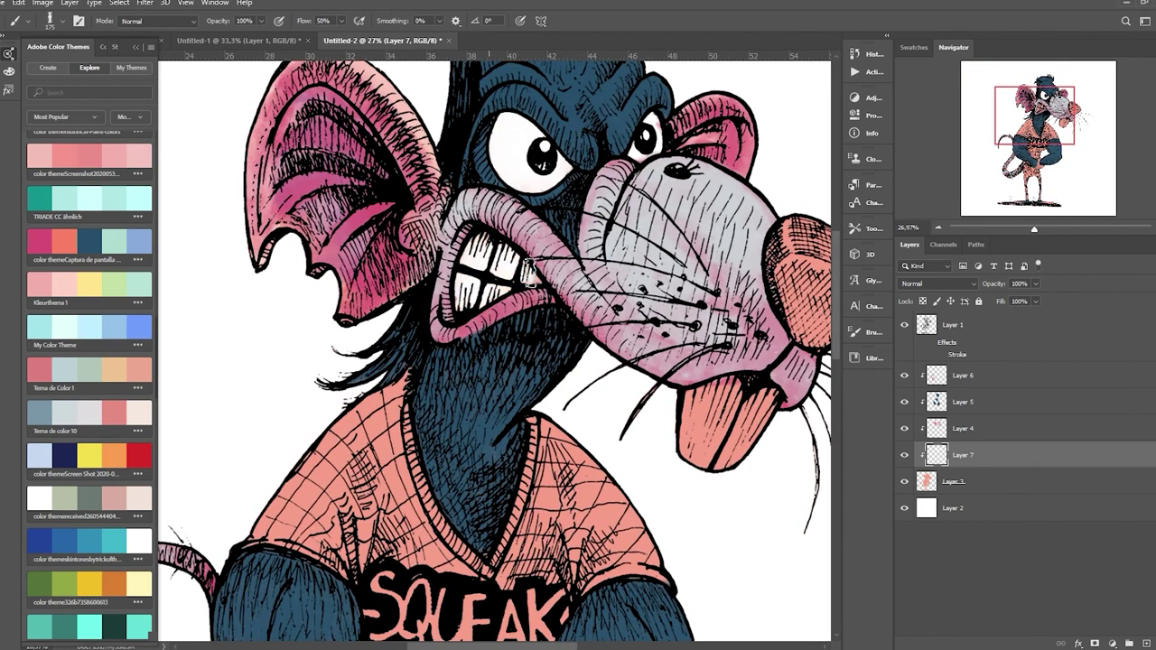
Tint the clenched teeth and the eyes pale yellow, adding orange shading to the large eye.
{"action": "left_click_drag", "start_coordinate": [463, 246], "coordinate": [477, 300]}
{"action": "left_click_drag", "start_coordinate": [495, 131], "coordinate": [529, 180]}
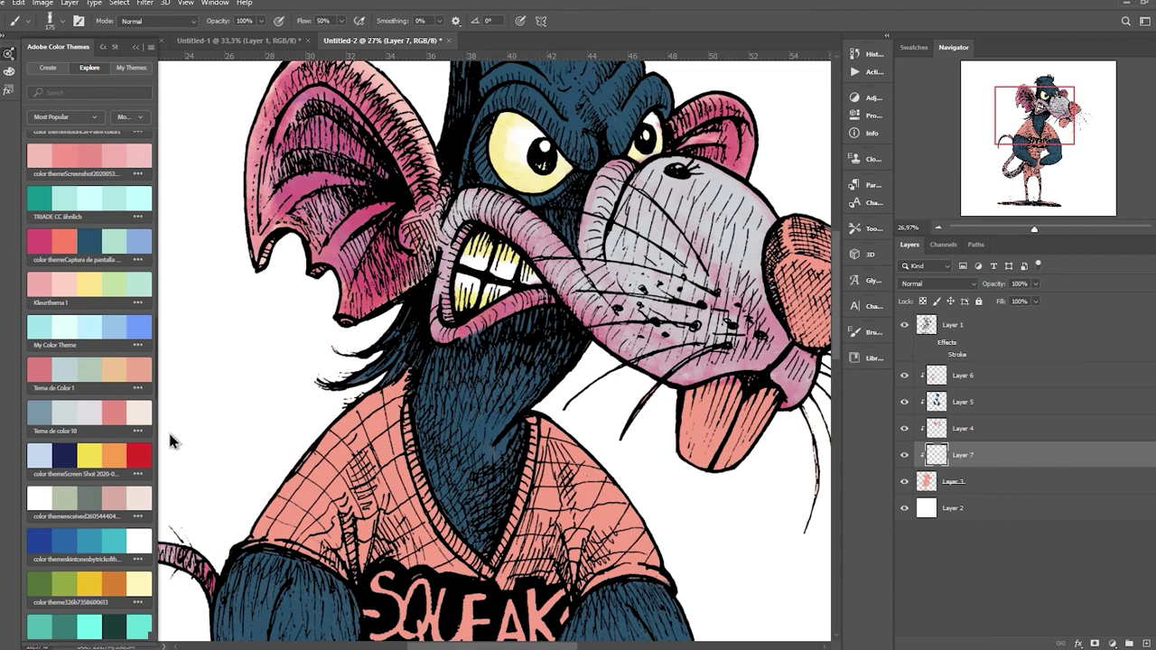
{"action": "left_click_drag", "start_coordinate": [498, 131], "coordinate": [542, 185]}
Paint the two front teeth white with yellow and red shading near the gums.
{"action": "mouse_move", "coordinate": [711, 450]}
{"action": "left_mouse_down"}
{"action": "mouse_move", "coordinate": [736, 397]}
{"action": "mouse_move", "coordinate": [686, 406]}
{"action": "left_mouse_up"}
{"action": "key", "text": "alt+bracketright"}
{"action": "mouse_move", "coordinate": [779, 413]}
{"action": "left_mouse_down"}
{"action": "mouse_move", "coordinate": [737, 434]}
{"action": "mouse_move", "coordinate": [741, 406]}
{"action": "mouse_move", "coordinate": [728, 387]}
{"action": "left_mouse_up"}
{"action": "left_click", "coordinate": [961, 462]}
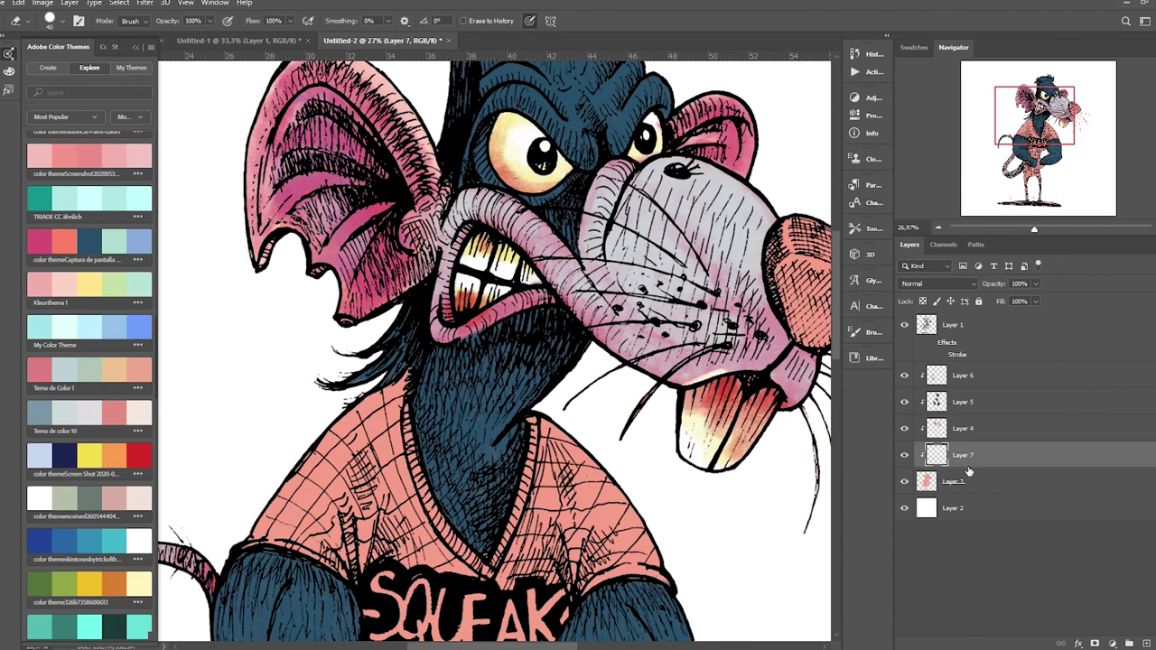
Undo the last stroke on the front teeth and repaint their shading in yellow.
{"action": "mouse_move", "coordinate": [686, 397]}
{"action": "left_mouse_down"}
{"action": "mouse_move", "coordinate": [763, 407]}
{"action": "mouse_move", "coordinate": [666, 454]}
{"action": "mouse_move", "coordinate": [728, 435]}
{"action": "left_mouse_up"}
{"action": "key", "text": "ctrl+z"}
{"action": "mouse_move", "coordinate": [714, 388]}
{"action": "left_mouse_down"}
{"action": "mouse_move", "coordinate": [768, 409]}
{"action": "mouse_move", "coordinate": [698, 436]}
{"action": "left_mouse_up"}
Shade the eyes with stronger yellow around the pupils and orange along the outer edges.
{"action": "scroll", "coordinate": [755, 279], "scroll_direction": "up", "scroll_amount": 3}
{"action": "scroll", "coordinate": [494, 351], "scroll_direction": "up", "scroll_amount": 5}
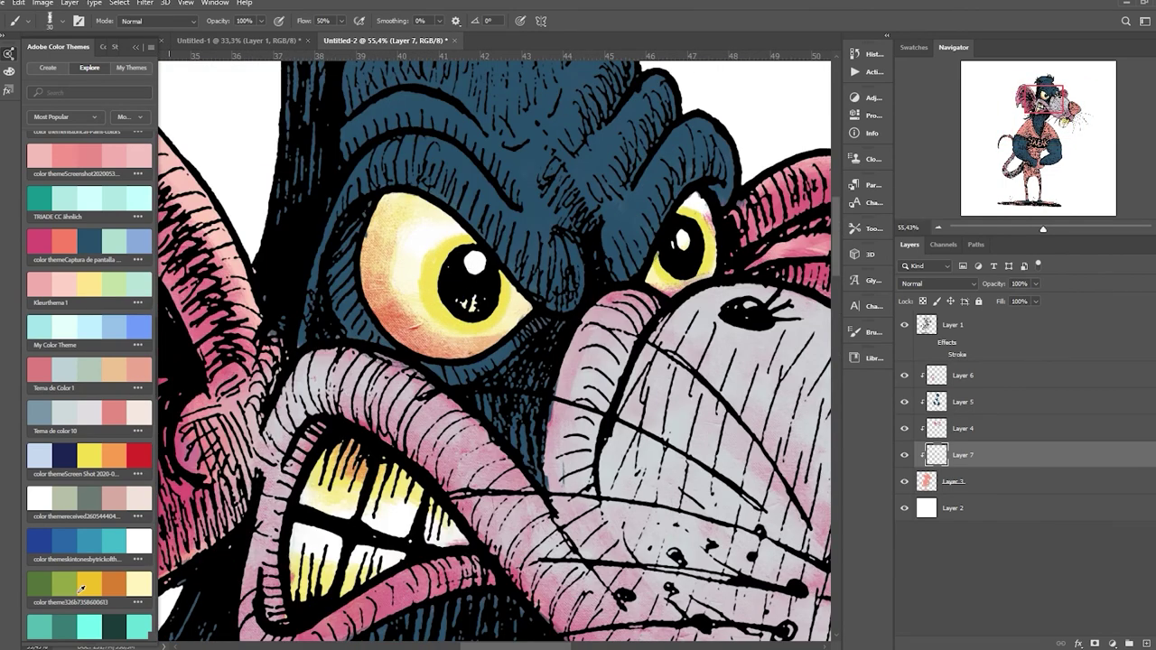
{"action": "scroll", "coordinate": [477, 307], "scroll_direction": "down", "scroll_amount": 4}
{"action": "scroll", "coordinate": [477, 304], "scroll_direction": "up", "scroll_amount": 4}
{"action": "scroll", "coordinate": [660, 250], "scroll_direction": "down", "scroll_amount": 3}
Add a clipped layer just above the salmon base and paint the toes and hand pale grey-green, blending into the dark blue.
{"action": "scroll", "coordinate": [542, 271], "scroll_direction": "down", "scroll_amount": 10}
{"action": "scroll", "coordinate": [63, 311], "scroll_direction": "down", "scroll_amount": 5}
{"action": "scroll", "coordinate": [63, 312], "scroll_direction": "up", "scroll_amount": 5}
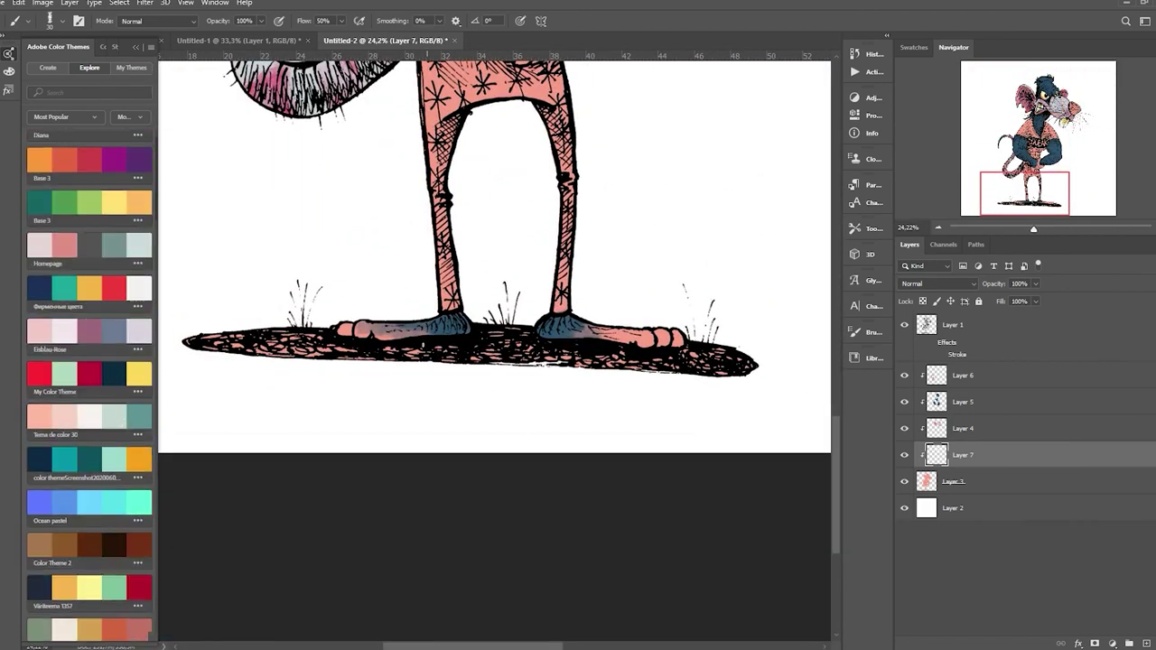
{"action": "key", "text": "alt+bracketleft"}
{"action": "mouse_move", "coordinate": [405, 320]}
{"action": "left_mouse_down"}
{"action": "mouse_move", "coordinate": [347, 329]}
{"action": "mouse_move", "coordinate": [562, 332]}
{"action": "left_mouse_up"}
{"action": "key", "text": "ctrl+shift+alt+n"}
{"action": "key", "text": "alt+bracketright"}
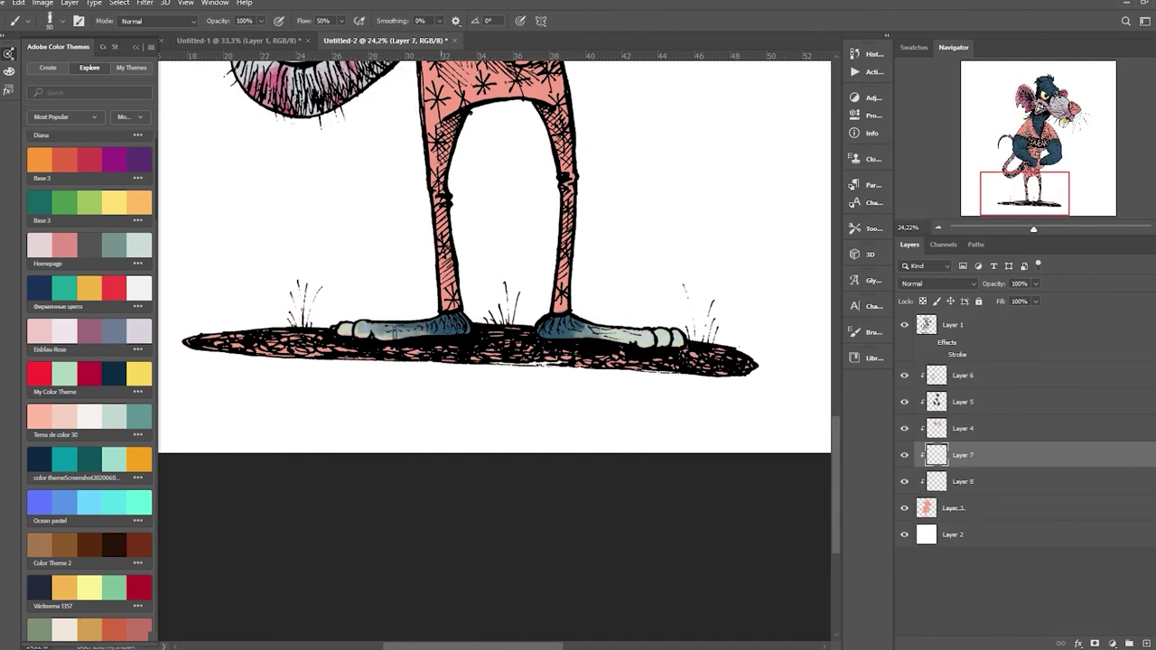
{"action": "scroll", "coordinate": [494, 350], "scroll_direction": "up", "scroll_amount": 5}
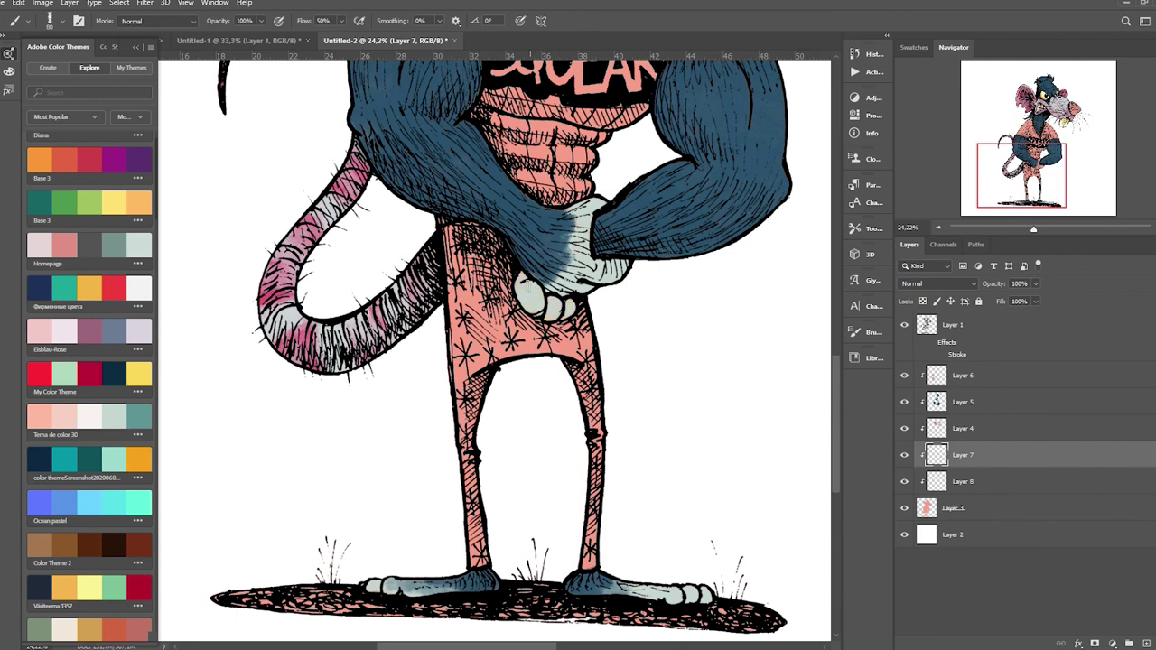
Switch to the magenta layer and deepen the pink shading on the large ear and nose.
{"action": "scroll", "coordinate": [497, 368], "scroll_direction": "up", "scroll_amount": 6}
{"action": "key", "text": "alt+bracketright"}
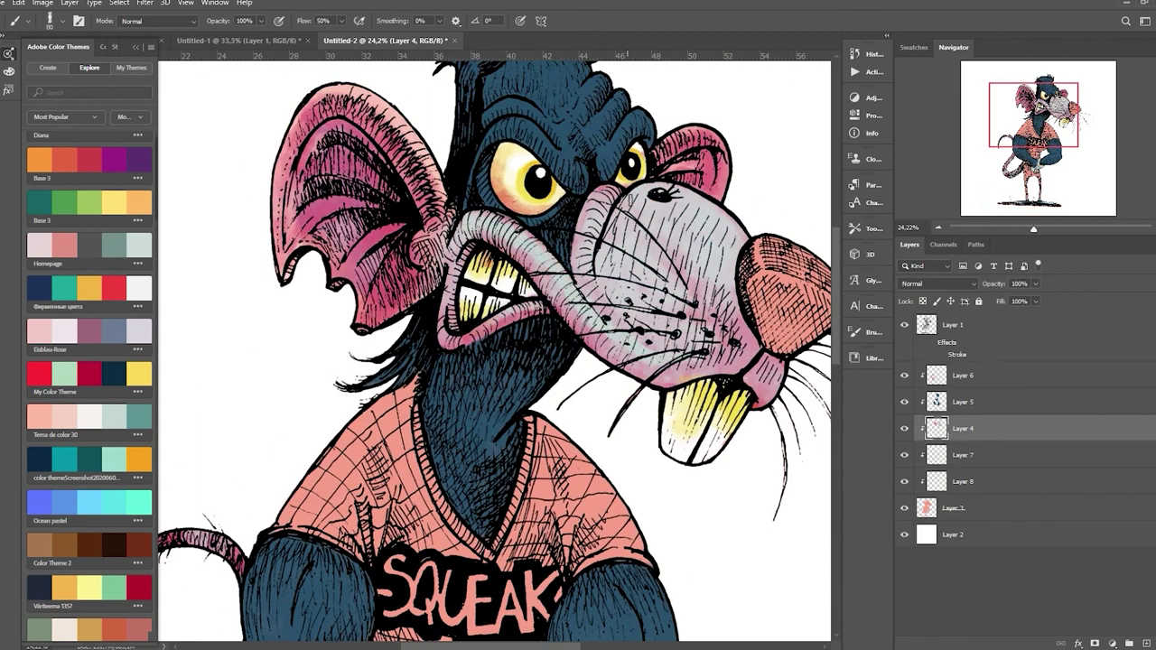
{"action": "left_click_drag", "start_coordinate": [338, 152], "coordinate": [352, 242]}
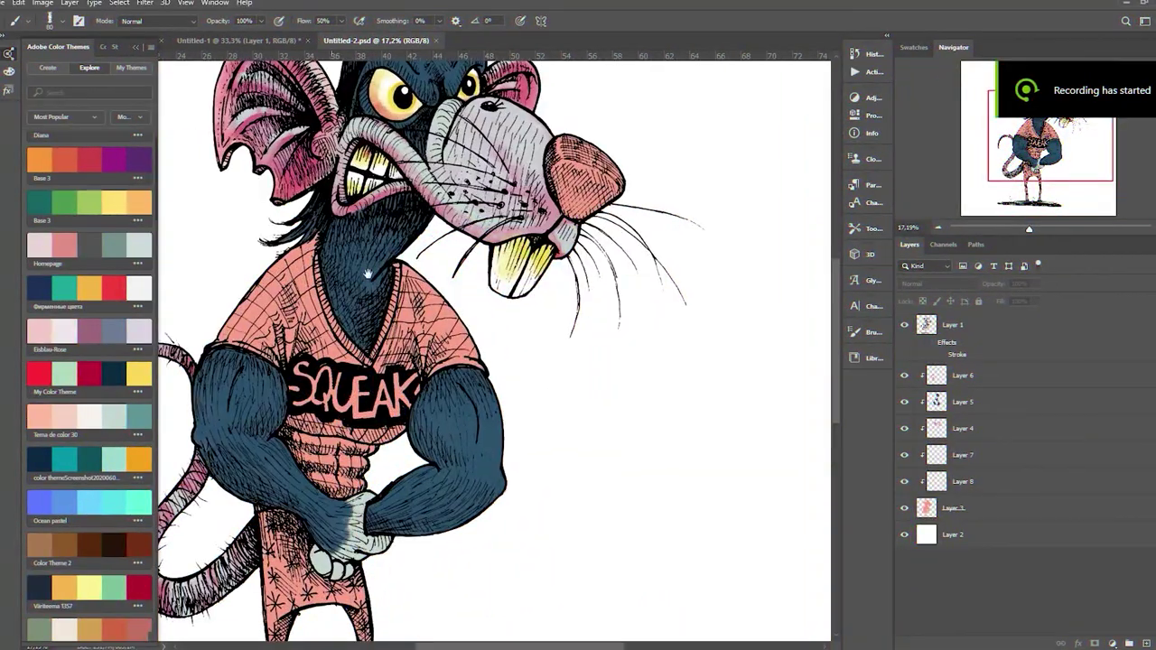
Paint the trousers red on a new clipped layer above the salmon base, with dark shading below the forearm.
{"action": "scroll", "coordinate": [494, 350], "scroll_direction": "down", "scroll_amount": 5}
{"action": "mouse_move", "coordinate": [479, 334]}
{"action": "left_mouse_down"}
{"action": "mouse_move", "coordinate": [452, 352]}
{"action": "mouse_move", "coordinate": [515, 452]}
{"action": "mouse_move", "coordinate": [413, 387]}
{"action": "mouse_move", "coordinate": [515, 342]}
{"action": "left_mouse_up"}
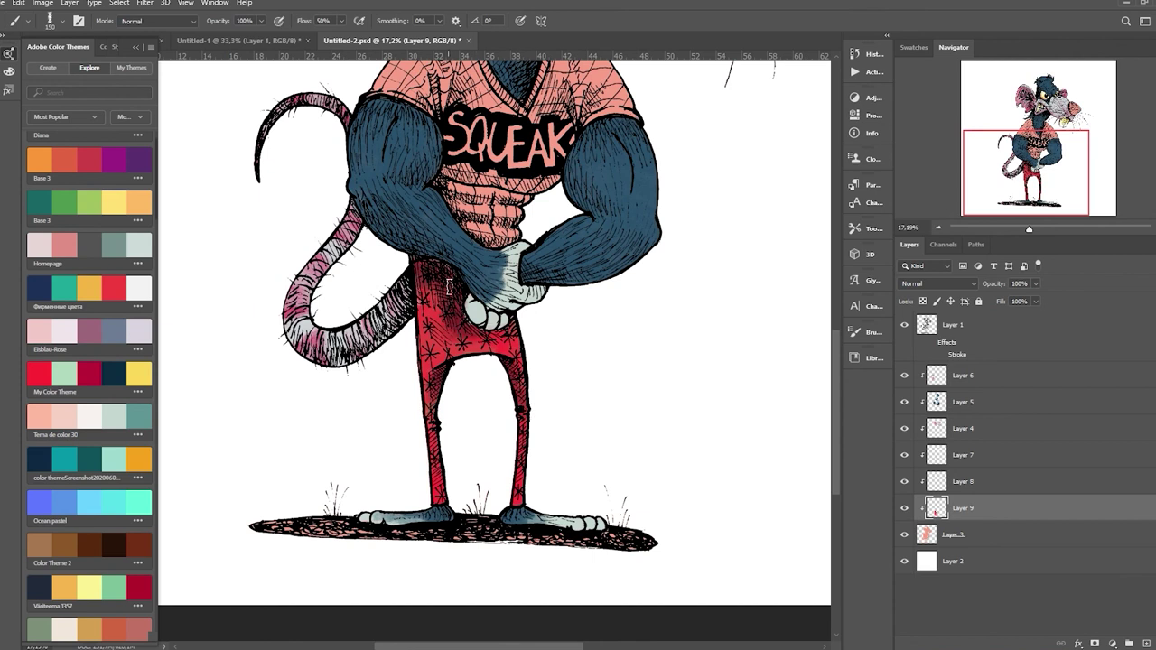
Blend pale pink highlights into the red trousers and deepen the dark red shading along the inner thighs and legs.
{"action": "left_click", "coordinate": [1053, 148]}
{"action": "left_click_drag", "start_coordinate": [451, 347], "coordinate": [506, 351]}
{"action": "mouse_move", "coordinate": [424, 311]}
{"action": "left_mouse_down"}
{"action": "mouse_move", "coordinate": [433, 343]}
{"action": "mouse_move", "coordinate": [511, 353]}
{"action": "left_mouse_up"}
{"action": "left_click", "coordinate": [1053, 147]}
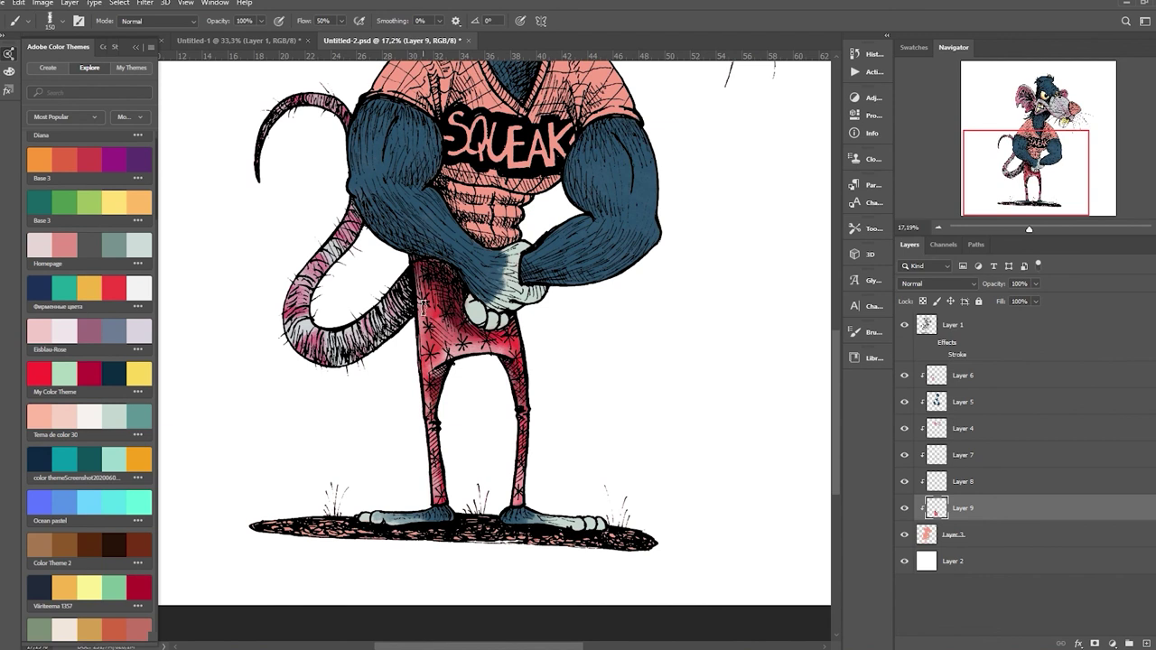
{"action": "left_click_drag", "start_coordinate": [417, 319], "coordinate": [461, 298]}
{"action": "scroll", "coordinate": [443, 474], "scroll_direction": "up", "scroll_amount": 2}
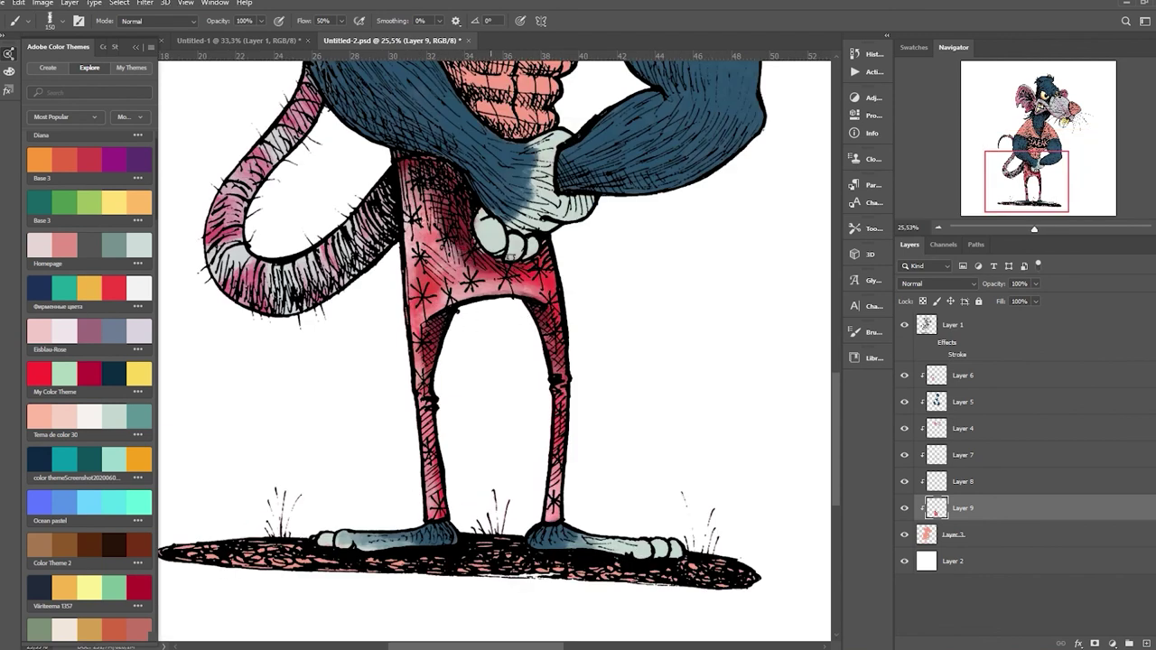
{"action": "left_click_drag", "start_coordinate": [552, 338], "coordinate": [514, 352]}
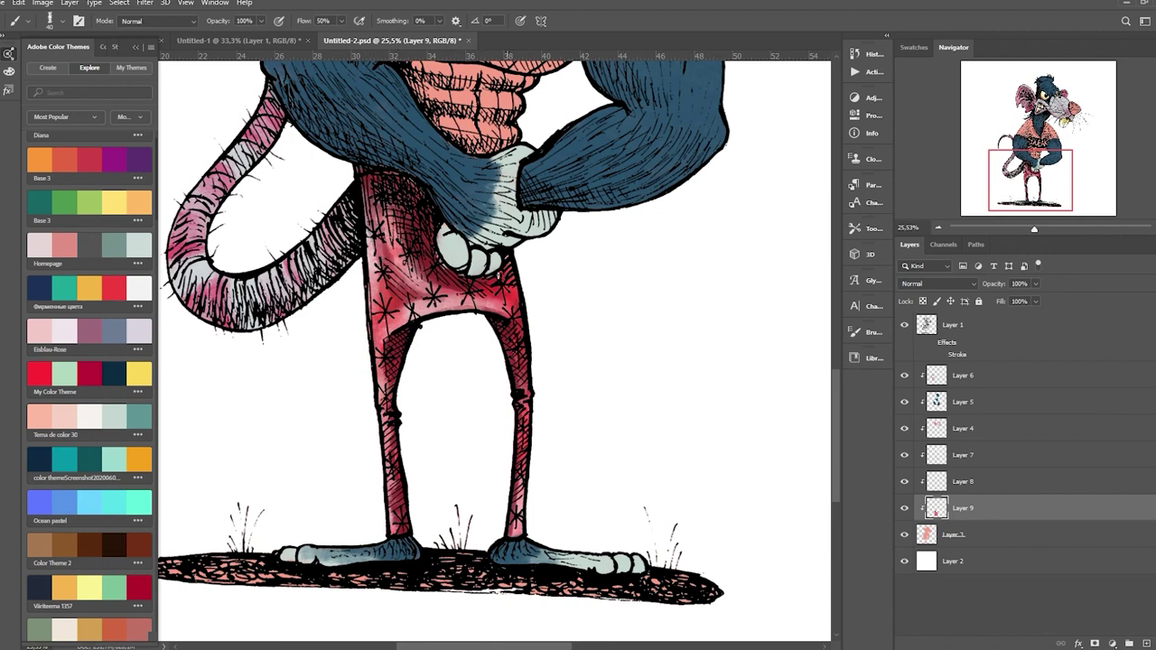
{"action": "scroll", "coordinate": [558, 260], "scroll_direction": "down", "scroll_amount": 3}
{"action": "scroll", "coordinate": [557, 260], "scroll_direction": "up", "scroll_amount": 3}
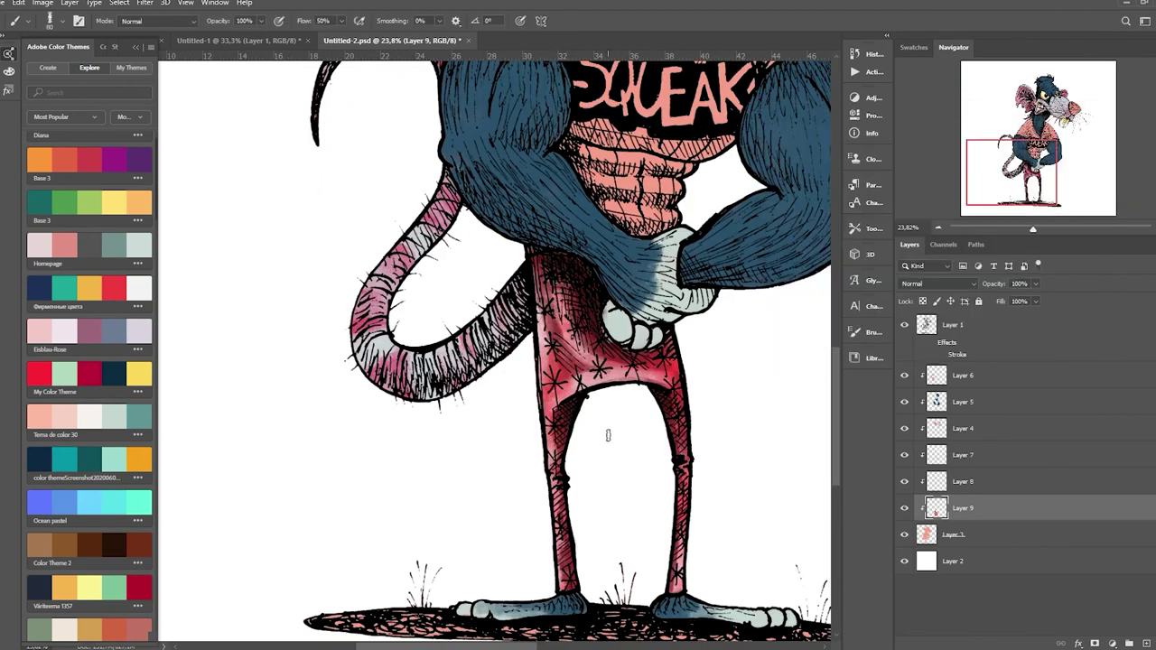
Add a clipped layer above the red trouser layer and paint yellow accents around the upper trousers' star marks.
{"action": "scroll", "coordinate": [542, 362], "scroll_direction": "down", "scroll_amount": 3}
{"action": "key", "text": "ctrl+shift+alt+n"}
{"action": "scroll", "coordinate": [90, 388], "scroll_direction": "down", "scroll_amount": 5}
{"action": "scroll", "coordinate": [396, 155], "scroll_direction": "up", "scroll_amount": 5}
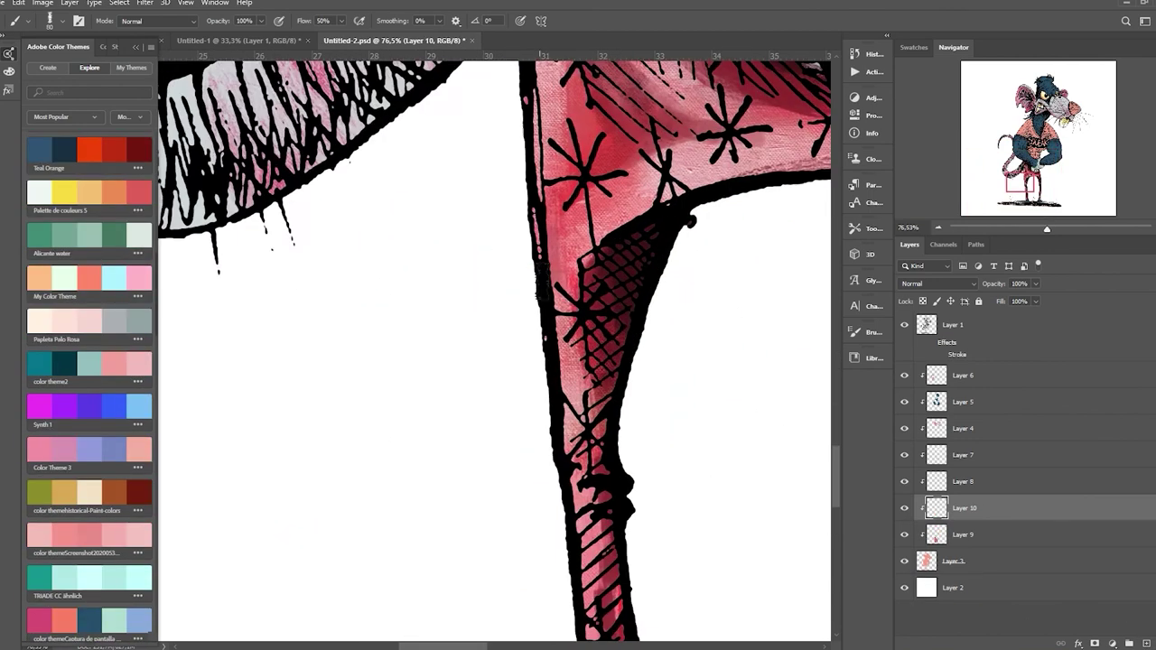
{"action": "left_click_drag", "start_coordinate": [467, 289], "coordinate": [445, 327]}
{"action": "left_click_drag", "start_coordinate": [396, 348], "coordinate": [400, 435]}
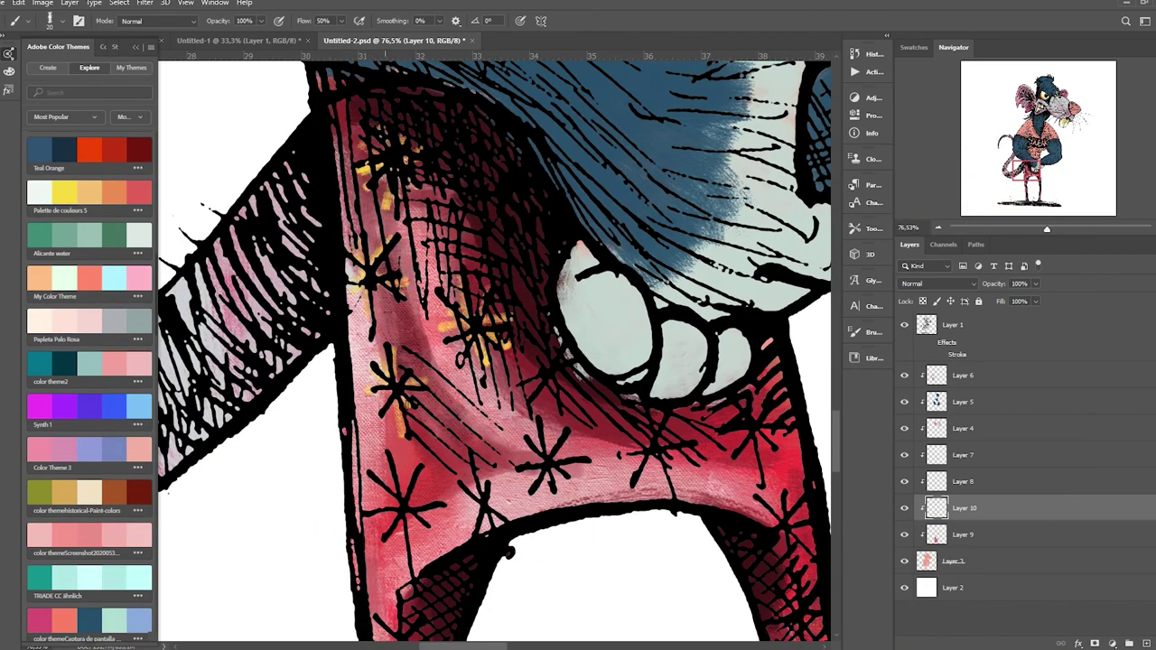
{"action": "left_click_drag", "start_coordinate": [647, 422], "coordinate": [664, 479]}
{"action": "left_click_drag", "start_coordinate": [763, 432], "coordinate": [745, 470]}
{"action": "left_click_drag", "start_coordinate": [515, 425], "coordinate": [559, 456]}
Continue the yellow accents around the star marks on the lower trousers and down both legs to the ankles.
{"action": "scroll", "coordinate": [543, 443], "scroll_direction": "down", "scroll_amount": 3}
{"action": "left_click_drag", "start_coordinate": [457, 293], "coordinate": [438, 361]}
{"action": "left_click_drag", "start_coordinate": [357, 312], "coordinate": [361, 370]}
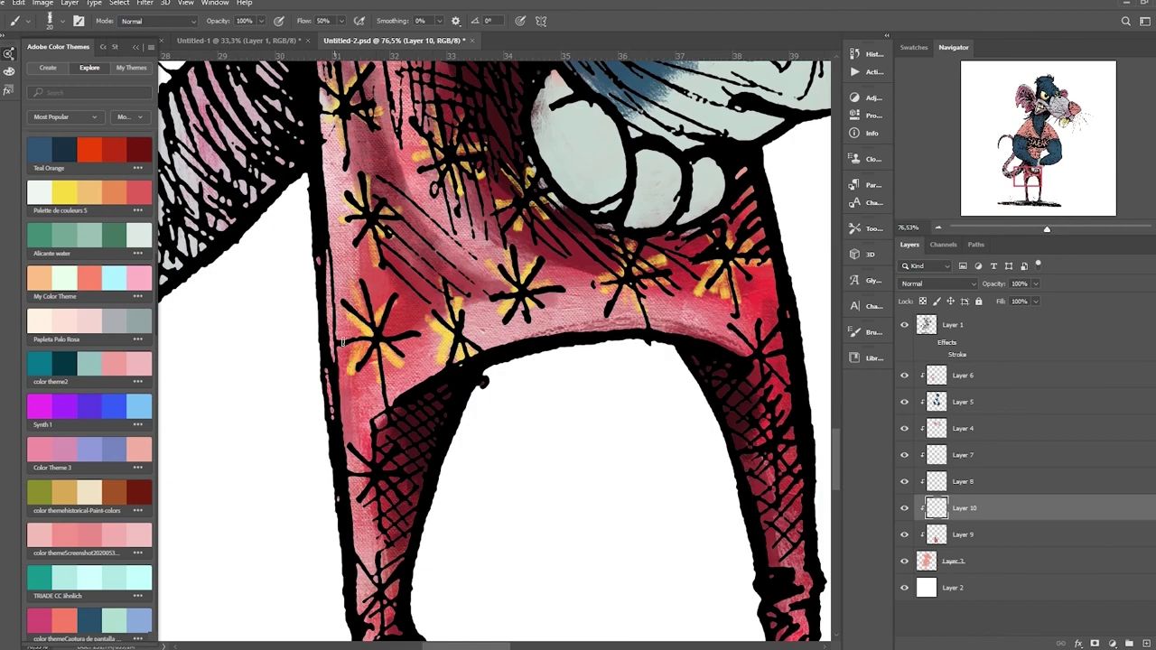
{"action": "left_click_drag", "start_coordinate": [737, 330], "coordinate": [741, 354]}
{"action": "scroll", "coordinate": [381, 314], "scroll_direction": "down", "scroll_amount": 3}
{"action": "scroll", "coordinate": [380, 314], "scroll_direction": "down", "scroll_amount": 3}
{"action": "scroll", "coordinate": [542, 452], "scroll_direction": "right", "scroll_amount": 3}
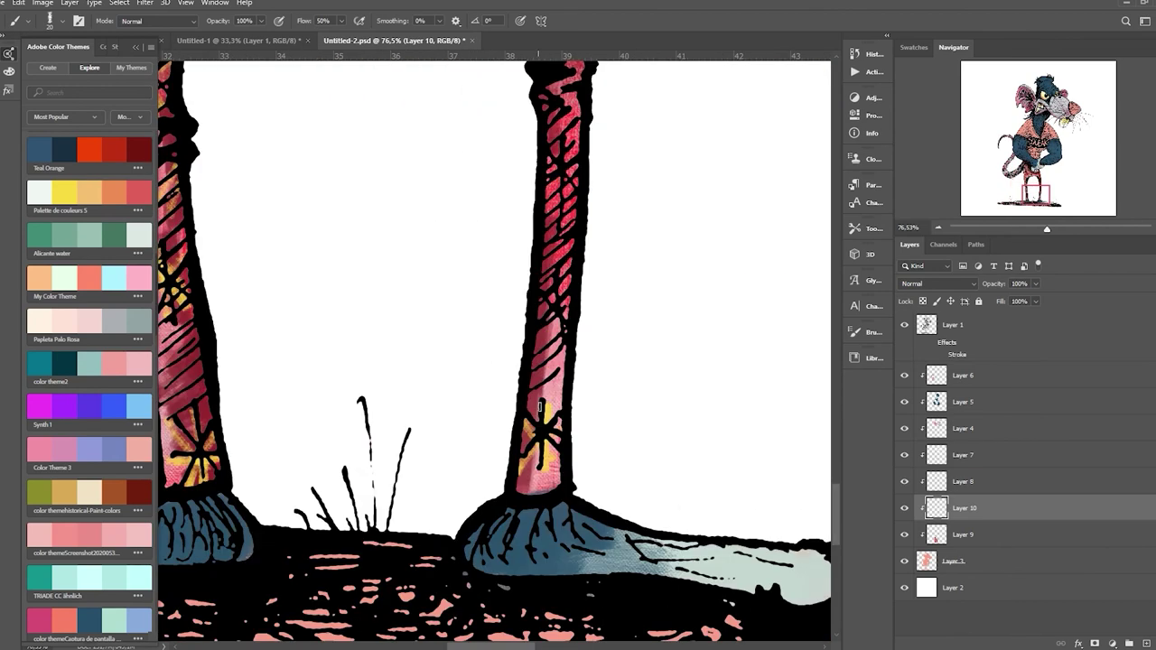
Locate the dark blue fur layer and prepare to erase on it where the forearm meets the trousers.
{"action": "scroll", "coordinate": [638, 309], "scroll_direction": "up", "scroll_amount": 5}
{"action": "scroll", "coordinate": [639, 309], "scroll_direction": "up", "scroll_amount": 10}
{"action": "scroll", "coordinate": [542, 361], "scroll_direction": "left", "scroll_amount": 2}
{"action": "key", "text": "e"}
{"action": "left_click", "coordinate": [963, 402]}
{"action": "left_click", "coordinate": [904, 402]}
{"action": "left_click", "coordinate": [904, 402]}
{"action": "left_click", "coordinate": [963, 456]}
{"action": "left_click", "coordinate": [502, 266], "text": "ctrl"}
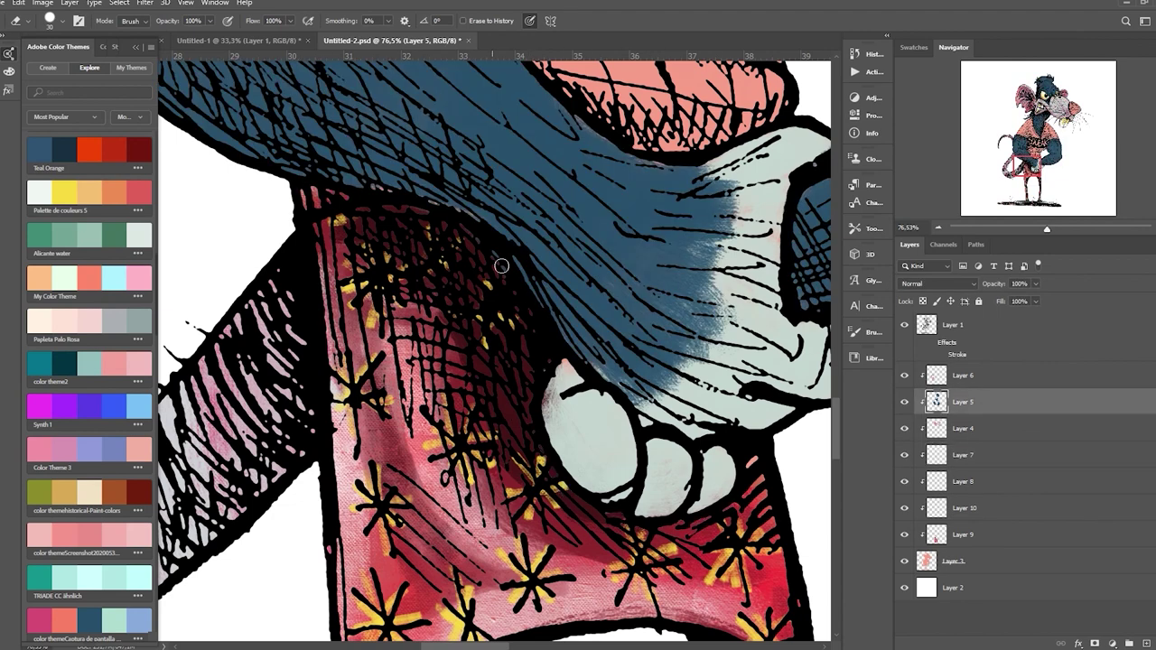
Add a clipped layer just above the salmon base and paint the whole shirt bright purple around the lettering.
{"action": "key", "text": "b"}
{"action": "scroll", "coordinate": [400, 467], "scroll_direction": "down", "scroll_amount": 5}
{"action": "scroll", "coordinate": [400, 466], "scroll_direction": "up", "scroll_amount": 2}
{"action": "scroll", "coordinate": [400, 466], "scroll_direction": "up", "scroll_amount": 2}
{"action": "scroll", "coordinate": [89, 361], "scroll_direction": "down", "scroll_amount": 3}
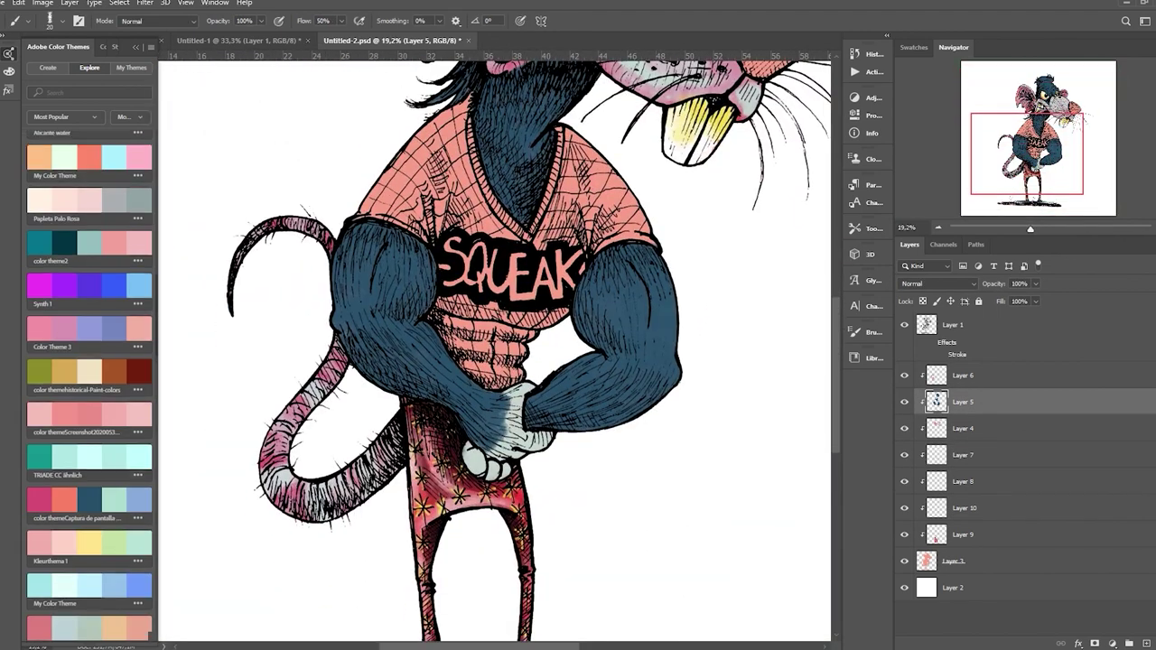
{"action": "key", "text": "ctrl+shift+alt+n"}
{"action": "mouse_move", "coordinate": [439, 315]}
{"action": "left_mouse_down"}
{"action": "mouse_move", "coordinate": [503, 345]}
{"action": "mouse_move", "coordinate": [438, 326]}
{"action": "mouse_move", "coordinate": [474, 361]}
{"action": "left_mouse_up"}
{"action": "mouse_move", "coordinate": [574, 127]}
{"action": "left_mouse_down"}
{"action": "mouse_move", "coordinate": [555, 239]}
{"action": "mouse_move", "coordinate": [624, 158]}
{"action": "left_mouse_up"}
{"action": "mouse_move", "coordinate": [452, 163]}
{"action": "left_mouse_down"}
{"action": "mouse_move", "coordinate": [380, 126]}
{"action": "mouse_move", "coordinate": [397, 217]}
{"action": "left_mouse_up"}
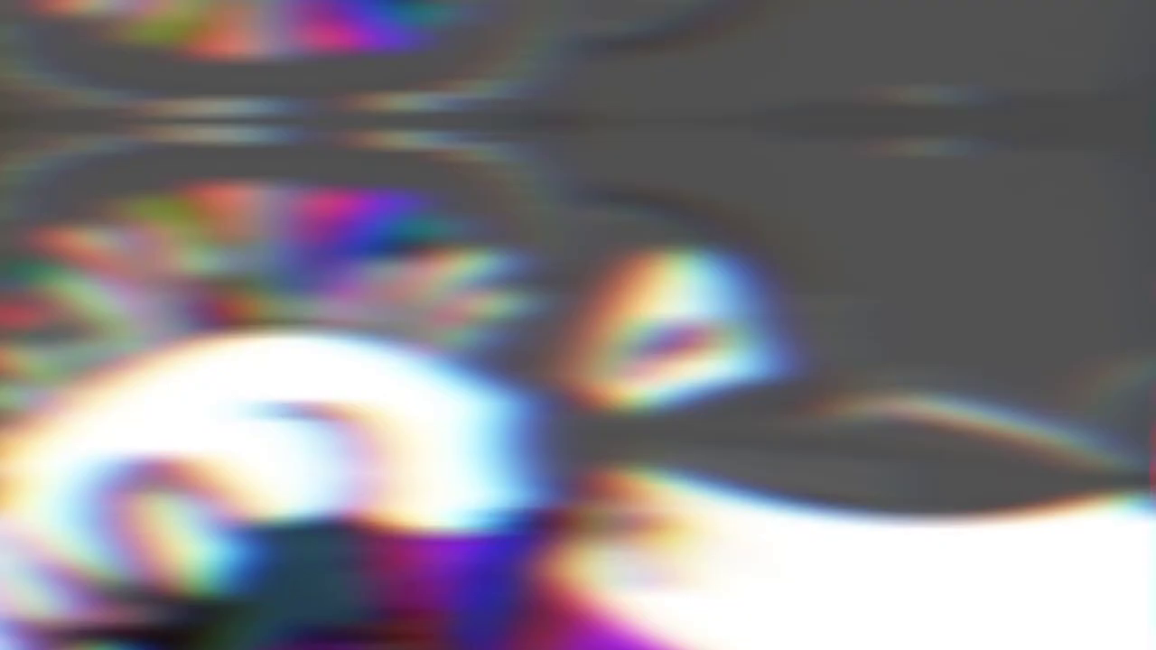
{"action": "scroll", "coordinate": [399, 184], "scroll_direction": "up", "scroll_amount": 5}
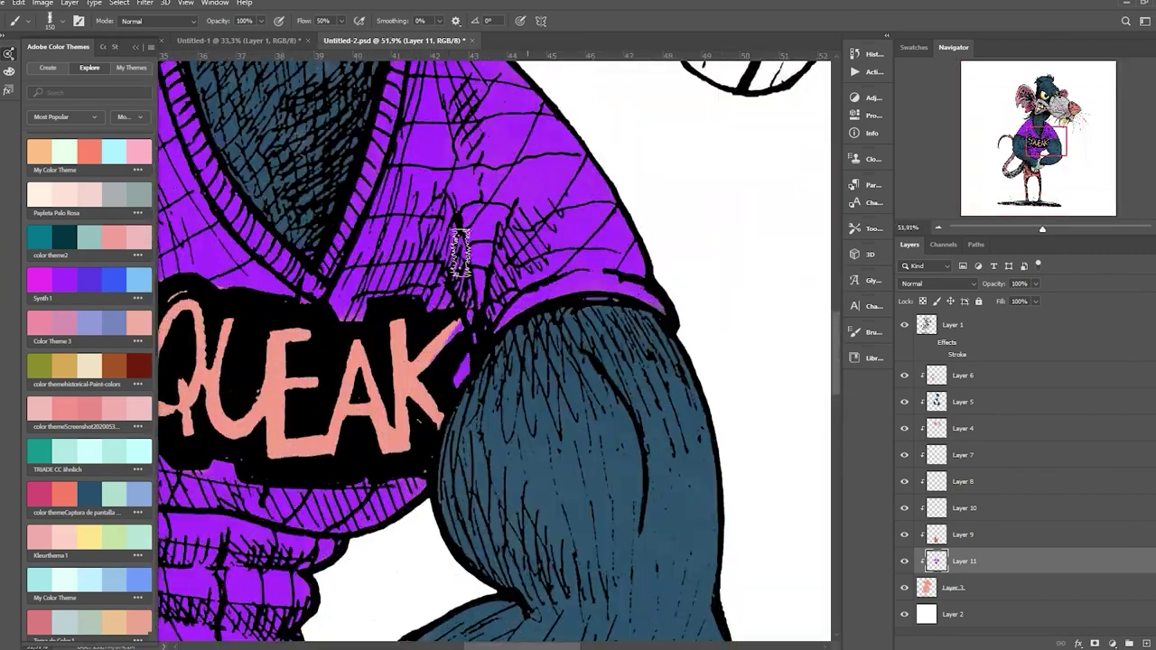
{"action": "scroll", "coordinate": [466, 367], "scroll_direction": "down", "scroll_amount": 6}
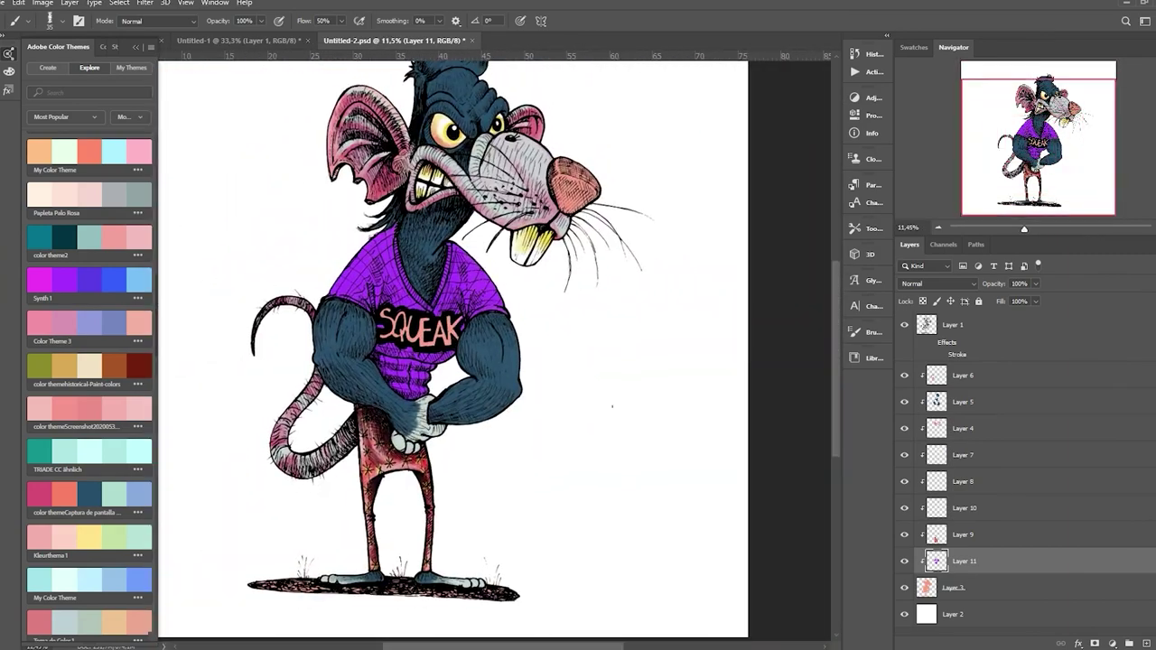
Colorize the purple shirt layer bright red with Hue/Saturation, using +100 saturation and slightly raised lightness.
{"action": "key", "text": "ctrl+u"}
{"action": "left_click", "coordinate": [1094, 222]}
{"action": "left_click_drag", "start_coordinate": [941, 181], "coordinate": [1034, 181]}
{"action": "left_click_drag", "start_coordinate": [972, 213], "coordinate": [983, 214]}
{"action": "left_click_drag", "start_coordinate": [915, 147], "coordinate": [1033, 144]}
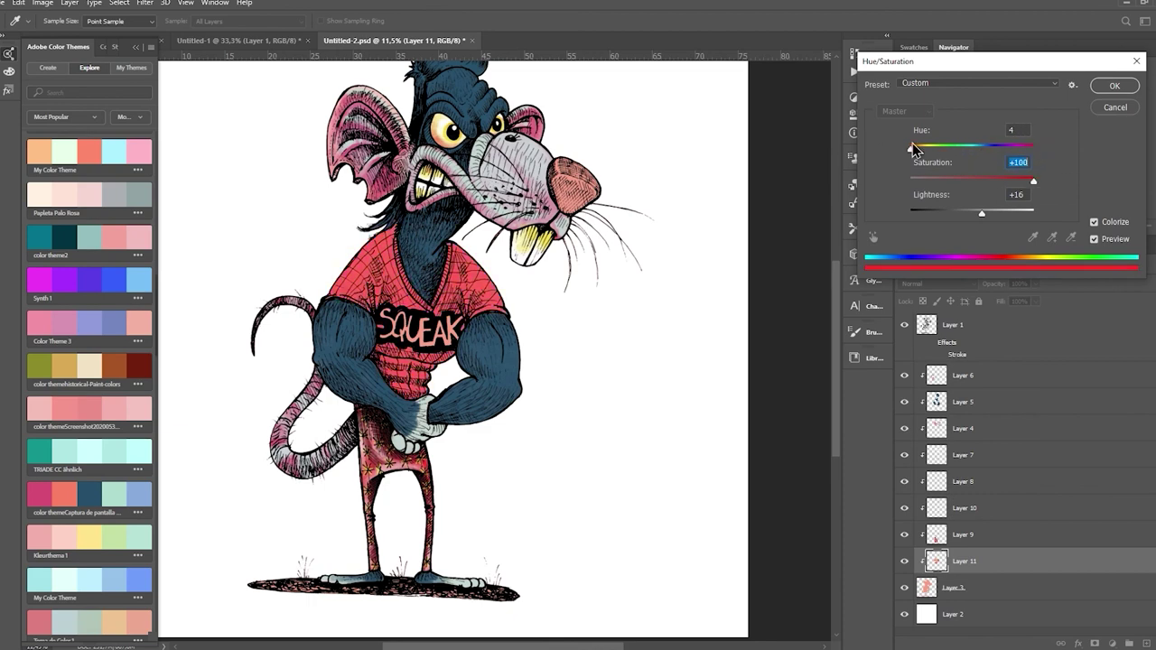
{"action": "mouse_move", "coordinate": [982, 213]}
{"action": "left_mouse_down"}
{"action": "mouse_move", "coordinate": [1002, 215]}
{"action": "mouse_move", "coordinate": [983, 213]}
{"action": "left_mouse_up"}
{"action": "left_click", "coordinate": [1115, 86]}
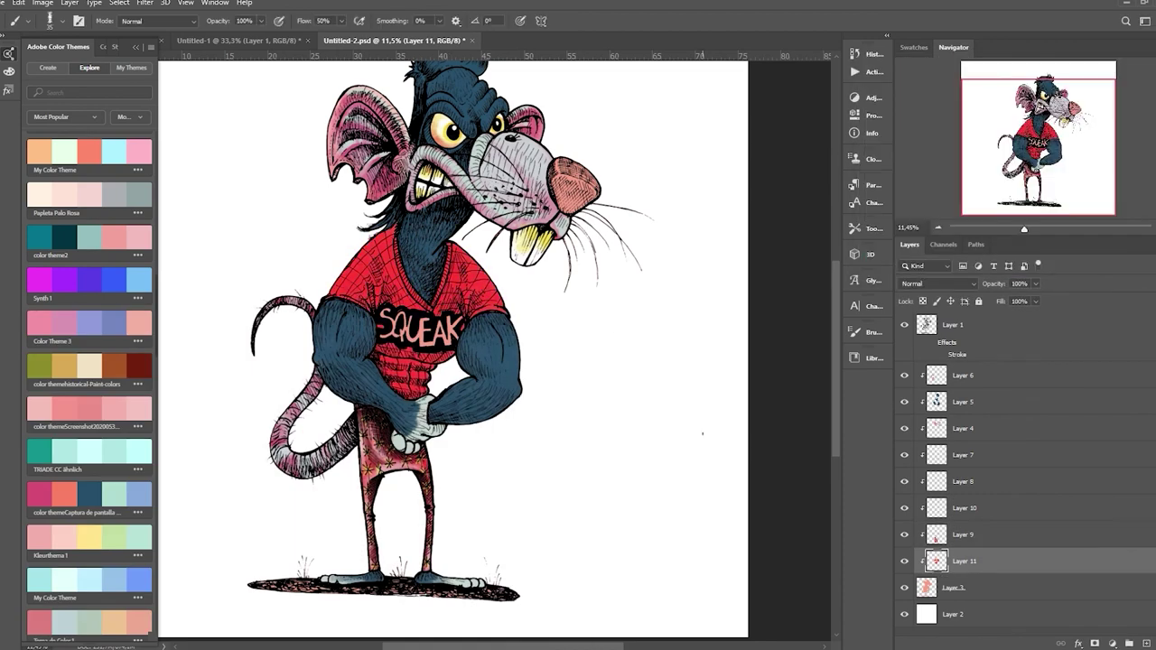
Add a clipped layer below the shirt layer and paint the SQUEAK lettering yellow (#f7de0e).
{"action": "scroll", "coordinate": [288, 416], "scroll_direction": "up", "scroll_amount": 2}
{"action": "key", "text": "ctrl+shift+alt+n"}
{"action": "key", "text": "i"}
{"action": "left_click", "coordinate": [676, 144]}
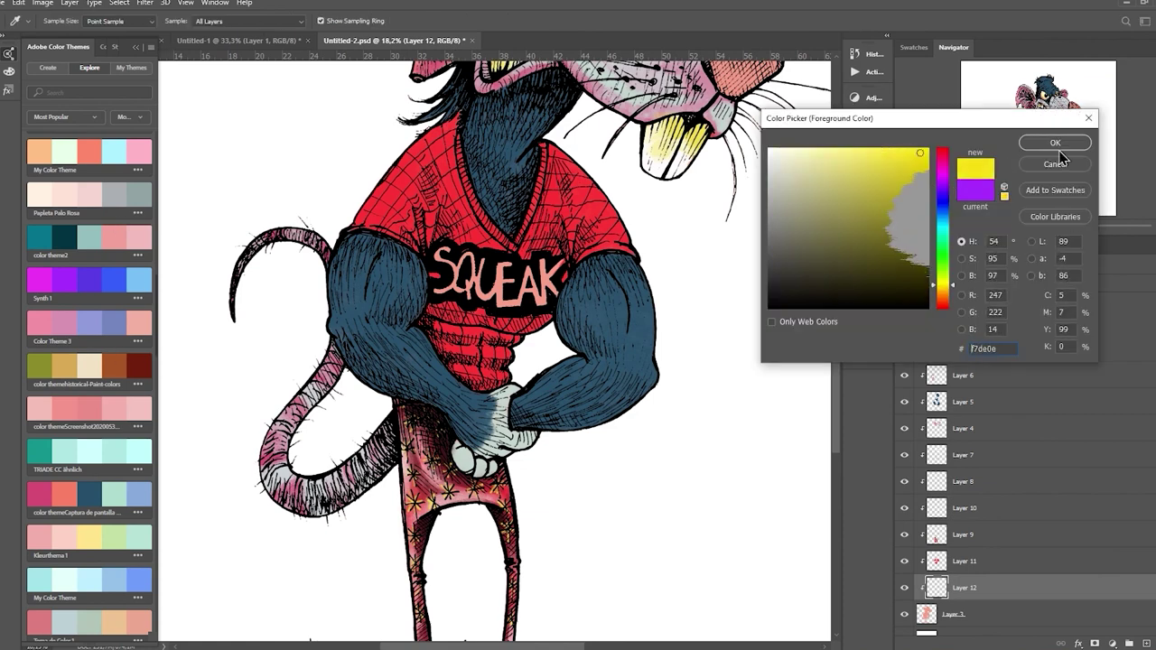
{"action": "left_click", "coordinate": [1057, 146]}
{"action": "key", "text": "b"}
{"action": "scroll", "coordinate": [497, 271], "scroll_direction": "up", "scroll_amount": 3}
{"action": "mouse_move", "coordinate": [434, 235]}
{"action": "left_mouse_down"}
{"action": "mouse_move", "coordinate": [700, 258]}
{"action": "mouse_move", "coordinate": [421, 190]}
{"action": "mouse_move", "coordinate": [664, 244]}
{"action": "left_mouse_up"}
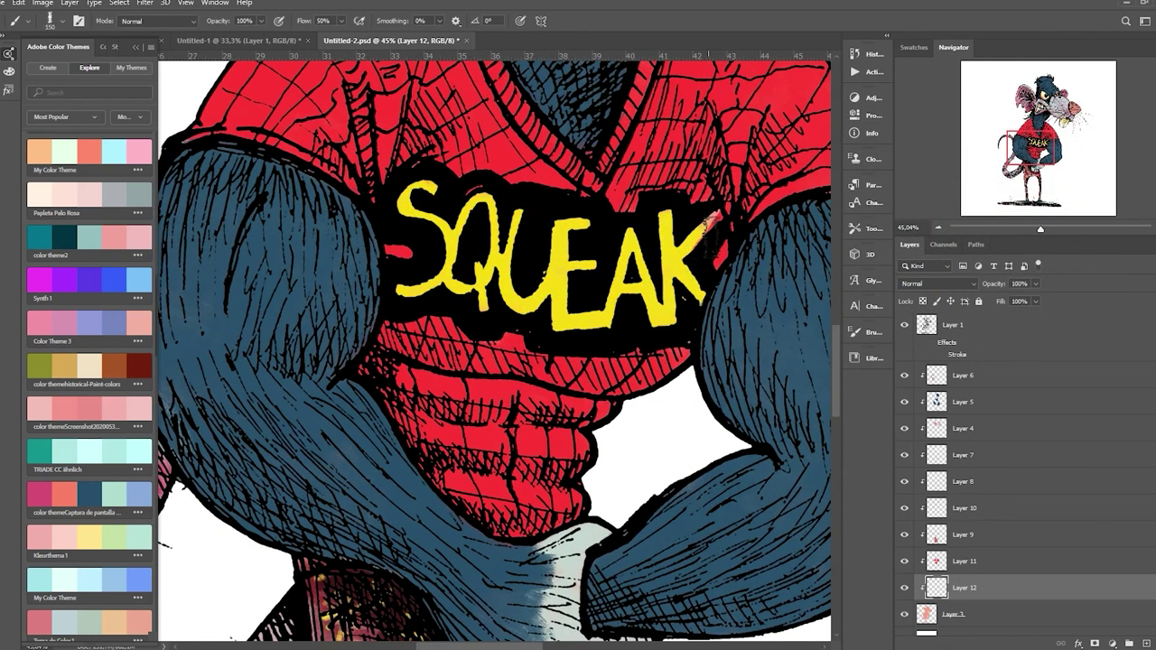
Return to the red shirt layer and clean up the stray red around the SQUEAK lettering.
{"action": "scroll", "coordinate": [709, 226], "scroll_direction": "down", "scroll_amount": 3}
{"action": "left_click", "coordinate": [964, 561]}
{"action": "key", "text": "e"}
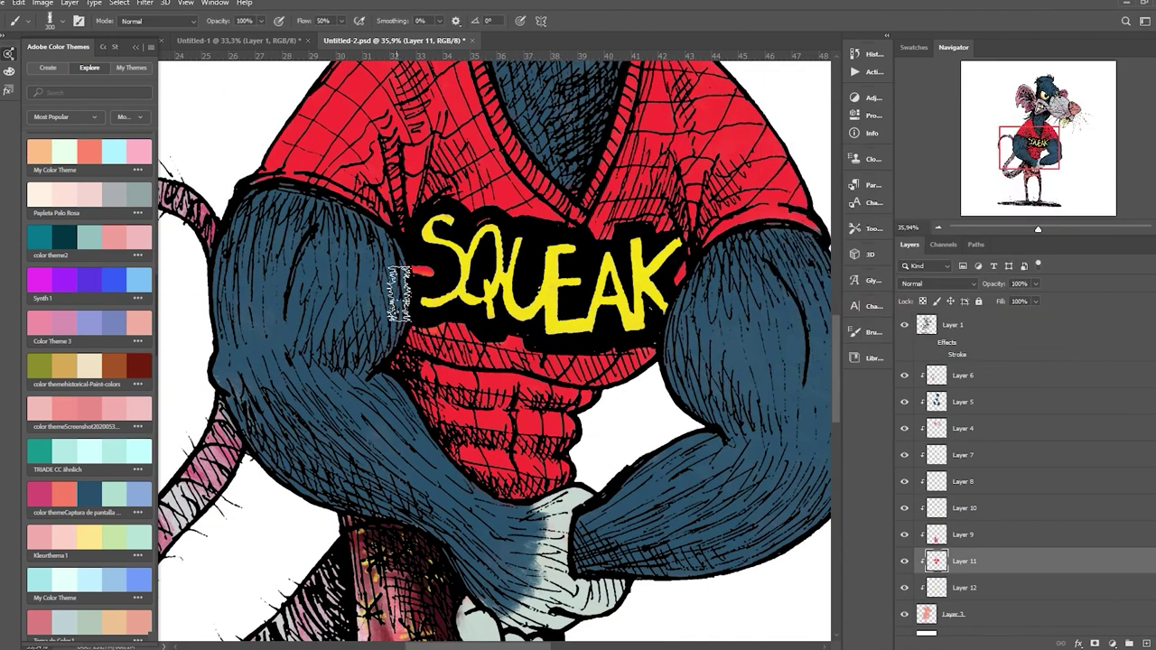
{"action": "left_click", "coordinate": [904, 561]}
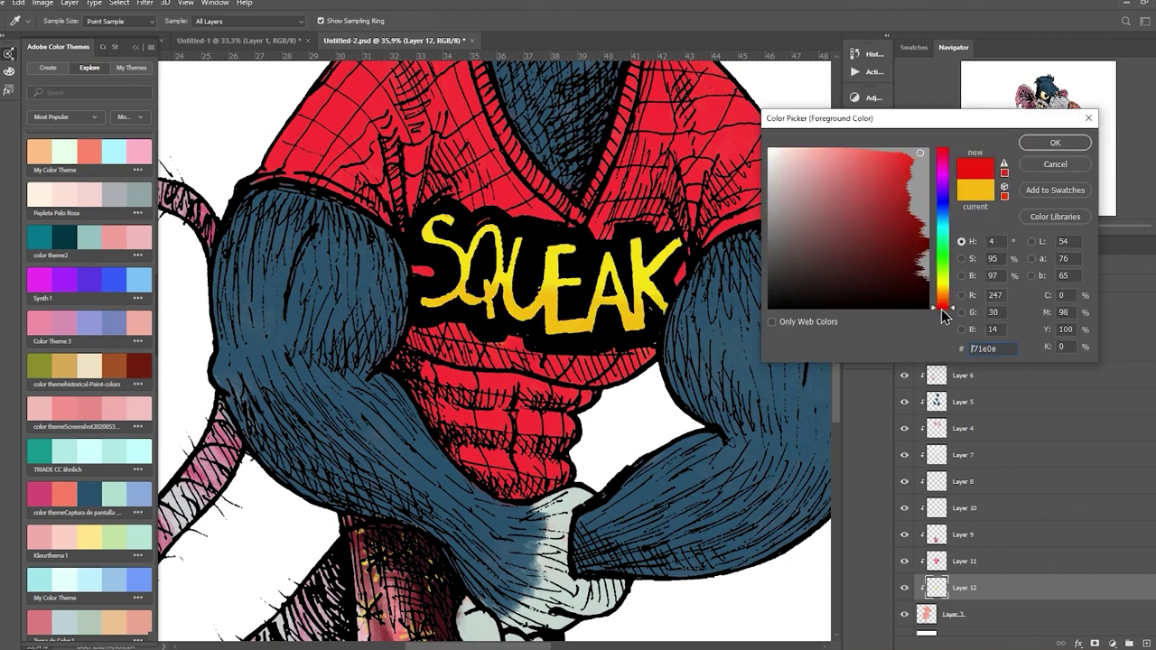
Shade the SQUEAK lettering on its own layer with yellow-green tones and white highlights.
{"action": "left_click_drag", "start_coordinate": [424, 244], "coordinate": [668, 262]}
{"action": "left_click_drag", "start_coordinate": [425, 307], "coordinate": [651, 316]}
{"action": "scroll", "coordinate": [36, 447], "scroll_direction": "down", "scroll_amount": 5}
{"action": "scroll", "coordinate": [36, 447], "scroll_direction": "down", "scroll_amount": 3}
{"action": "left_click_drag", "start_coordinate": [425, 235], "coordinate": [669, 257]}
{"action": "left_click_drag", "start_coordinate": [424, 293], "coordinate": [669, 271]}
{"action": "mouse_move", "coordinate": [424, 298]}
{"action": "left_mouse_down"}
{"action": "mouse_move", "coordinate": [484, 289]}
{"action": "mouse_move", "coordinate": [597, 321]}
{"action": "left_mouse_up"}
{"action": "scroll", "coordinate": [542, 289], "scroll_direction": "up", "scroll_amount": 2}
{"action": "left_click_drag", "start_coordinate": [506, 316], "coordinate": [597, 339]}
{"action": "left_click_drag", "start_coordinate": [443, 307], "coordinate": [642, 352]}
Add a clipped layer above the lettering layer and paint the nose plum purple with a lighter upper ridge.
{"action": "key", "text": "ctrl+0"}
{"action": "scroll", "coordinate": [542, 271], "scroll_direction": "up", "scroll_amount": 3}
{"action": "key", "text": "ctrl+shift+alt+n"}
{"action": "mouse_move", "coordinate": [519, 240]}
{"action": "left_mouse_down"}
{"action": "mouse_move", "coordinate": [538, 352]}
{"action": "mouse_move", "coordinate": [560, 271]}
{"action": "mouse_move", "coordinate": [579, 321]}
{"action": "left_mouse_up"}
{"action": "mouse_move", "coordinate": [497, 280]}
{"action": "left_mouse_down"}
{"action": "mouse_move", "coordinate": [578, 271]}
{"action": "mouse_move", "coordinate": [543, 262]}
{"action": "mouse_move", "coordinate": [579, 362]}
{"action": "mouse_move", "coordinate": [513, 301]}
{"action": "mouse_move", "coordinate": [578, 298]}
{"action": "mouse_move", "coordinate": [515, 343]}
{"action": "mouse_move", "coordinate": [560, 248]}
{"action": "mouse_move", "coordinate": [597, 290]}
{"action": "mouse_move", "coordinate": [526, 201]}
{"action": "mouse_move", "coordinate": [533, 237]}
{"action": "mouse_move", "coordinate": [597, 325]}
{"action": "mouse_move", "coordinate": [554, 289]}
{"action": "mouse_move", "coordinate": [617, 324]}
{"action": "left_mouse_up"}
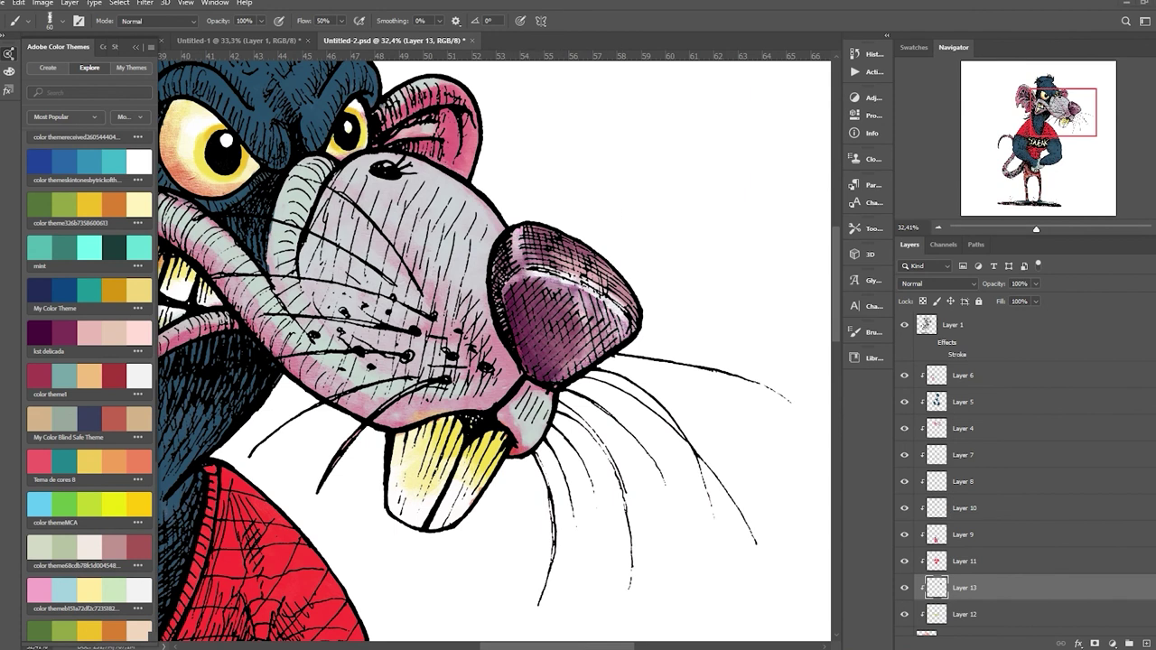
Deepen the purple on the nose's lower front and blend white highlights along its ridge.
{"action": "scroll", "coordinate": [587, 318], "scroll_direction": "up", "scroll_amount": 4}
{"action": "left_click_drag", "start_coordinate": [587, 318], "coordinate": [451, 413]}
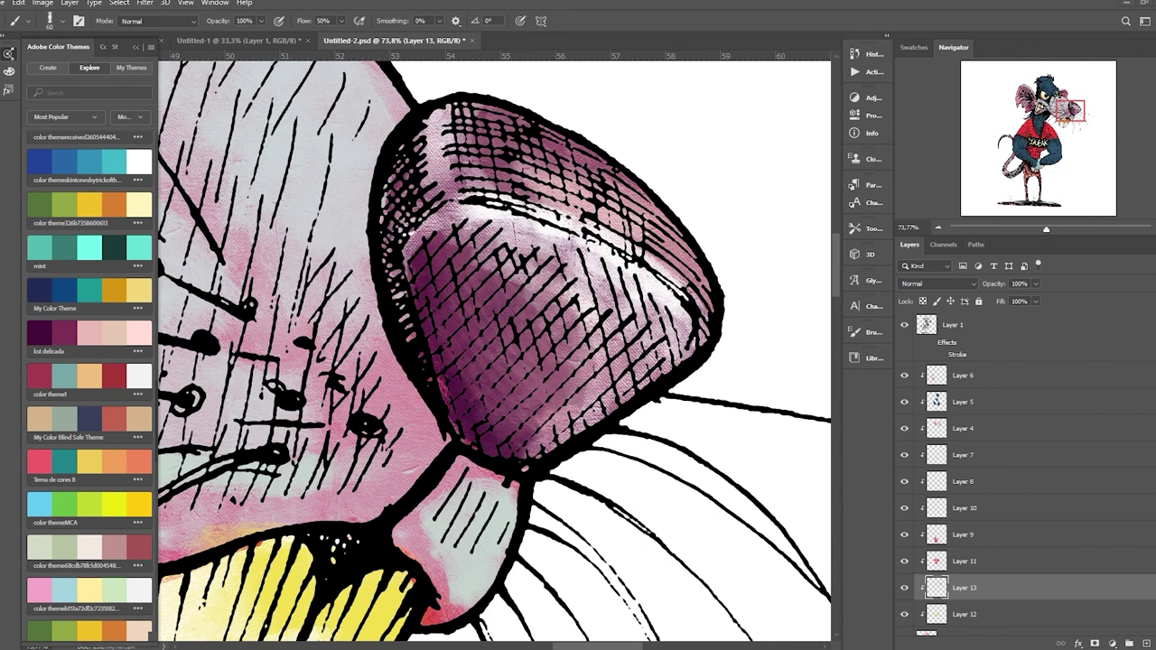
{"action": "mouse_move", "coordinate": [430, 321]}
{"action": "left_mouse_down"}
{"action": "mouse_move", "coordinate": [503, 425]}
{"action": "mouse_move", "coordinate": [697, 271]}
{"action": "mouse_move", "coordinate": [625, 380]}
{"action": "left_mouse_up"}
{"action": "scroll", "coordinate": [735, 326], "scroll_direction": "down", "scroll_amount": 4}
{"action": "left_click_drag", "start_coordinate": [564, 275], "coordinate": [667, 329]}
Switch to the pink skin layer and shade the ears, mouth edge and muzzle folds with dark purple.
{"action": "left_click", "coordinate": [906, 432]}
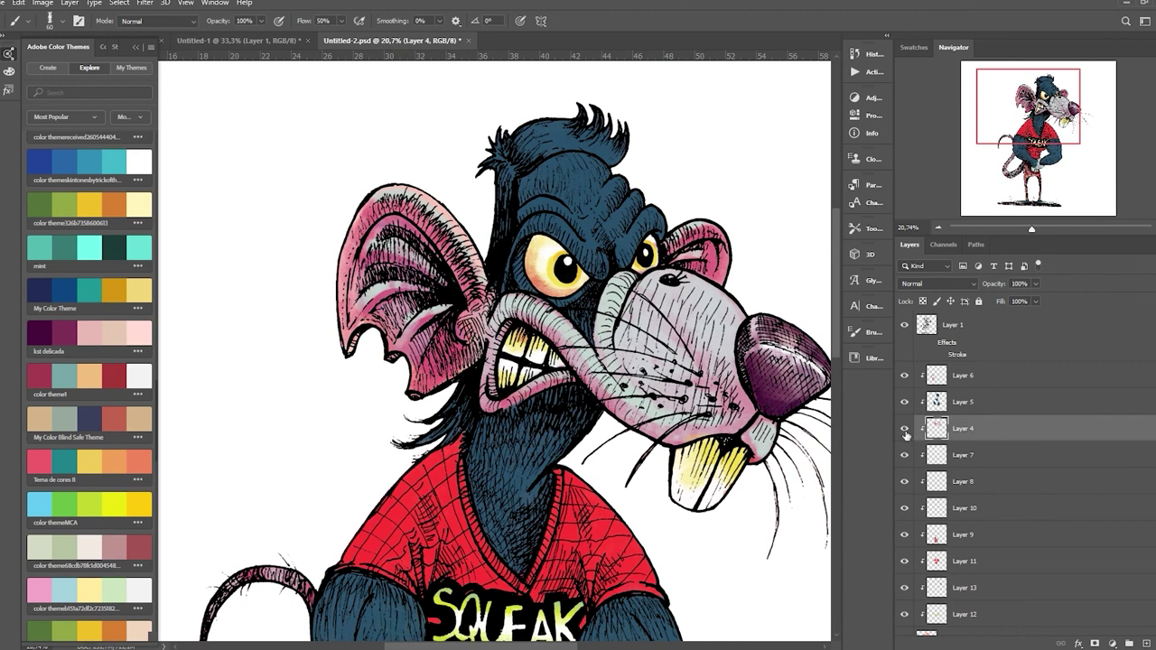
{"action": "mouse_move", "coordinate": [421, 271]}
{"action": "left_mouse_down"}
{"action": "mouse_move", "coordinate": [402, 316]}
{"action": "mouse_move", "coordinate": [352, 344]}
{"action": "left_mouse_up"}
{"action": "mouse_move", "coordinate": [425, 389]}
{"action": "left_mouse_down"}
{"action": "mouse_move", "coordinate": [488, 307]}
{"action": "mouse_move", "coordinate": [343, 271]}
{"action": "left_mouse_up"}
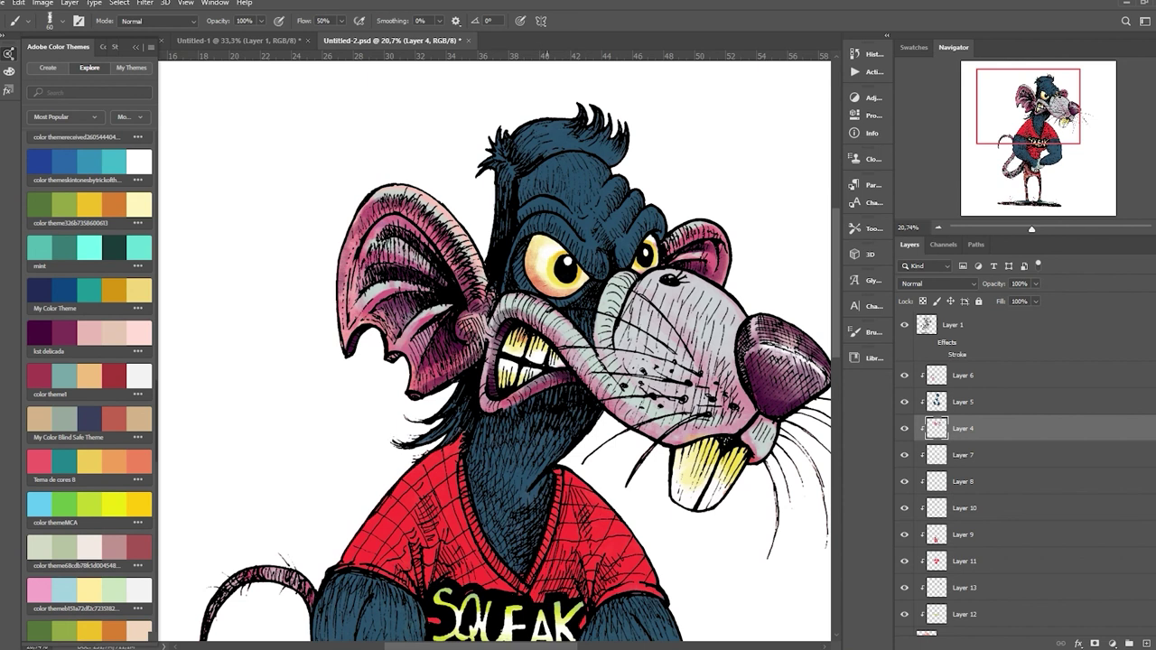
{"action": "mouse_move", "coordinate": [704, 352]}
{"action": "left_mouse_down"}
{"action": "mouse_move", "coordinate": [660, 407]}
{"action": "mouse_move", "coordinate": [624, 343]}
{"action": "mouse_move", "coordinate": [614, 276]}
{"action": "left_mouse_up"}
{"action": "left_click_drag", "start_coordinate": [611, 343], "coordinate": [650, 415]}
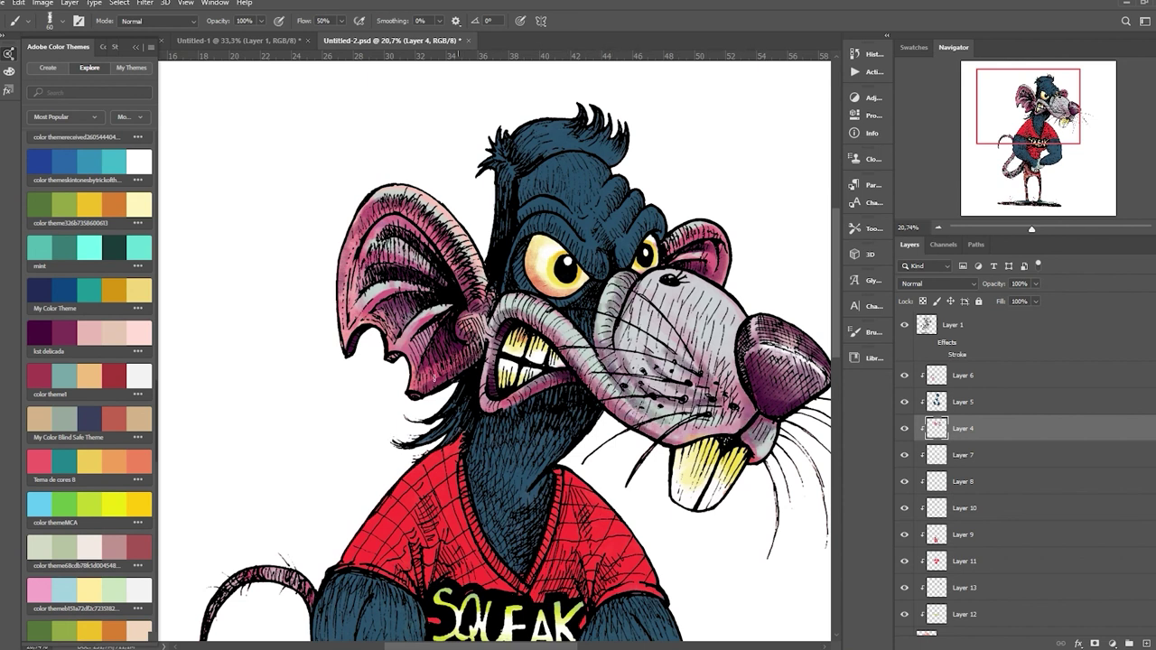
{"action": "left_click_drag", "start_coordinate": [434, 217], "coordinate": [449, 307]}
{"action": "left_click_drag", "start_coordinate": [421, 262], "coordinate": [385, 232]}
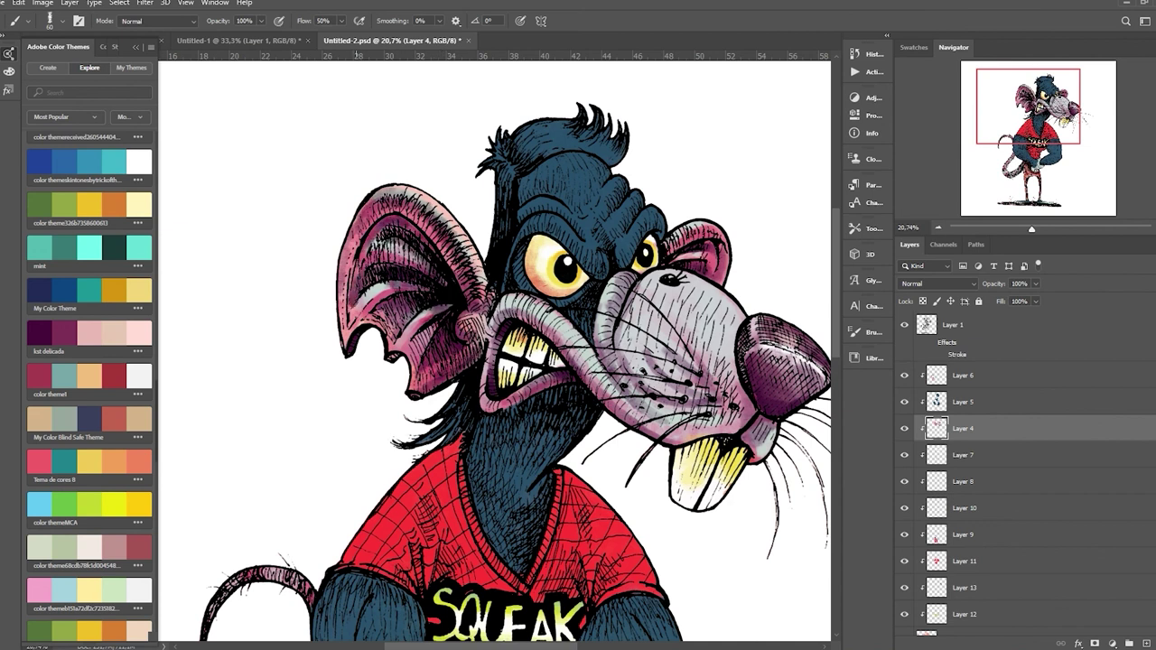
{"action": "left_click_drag", "start_coordinate": [352, 303], "coordinate": [407, 327]}
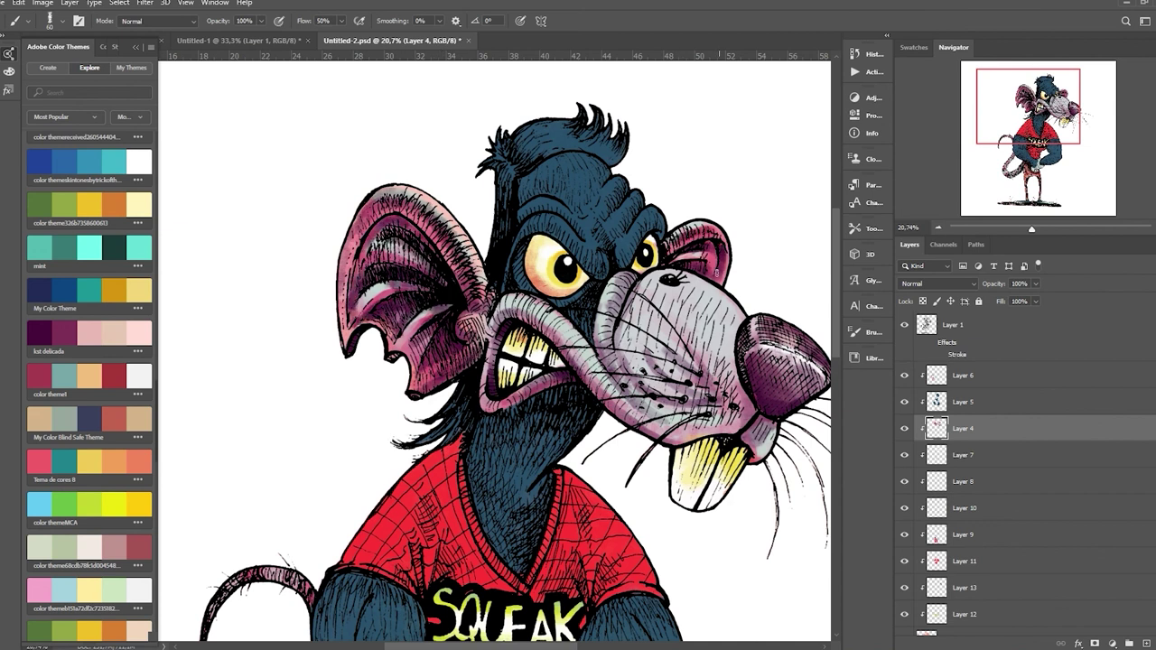
Add deeper purple shading across the muzzle and around the whisker spots, keeping a pale area on top.
{"action": "mouse_move", "coordinate": [678, 423]}
{"action": "left_mouse_down"}
{"action": "mouse_move", "coordinate": [603, 351]}
{"action": "mouse_move", "coordinate": [691, 307]}
{"action": "left_mouse_up"}
{"action": "mouse_move", "coordinate": [677, 389]}
{"action": "left_mouse_down"}
{"action": "mouse_move", "coordinate": [637, 339]}
{"action": "mouse_move", "coordinate": [642, 289]}
{"action": "left_mouse_up"}
{"action": "left_click_drag", "start_coordinate": [736, 420], "coordinate": [700, 338]}
{"action": "scroll", "coordinate": [524, 463], "scroll_direction": "down", "scroll_amount": 1}
{"action": "left_click_drag", "start_coordinate": [524, 462], "coordinate": [452, 354]}
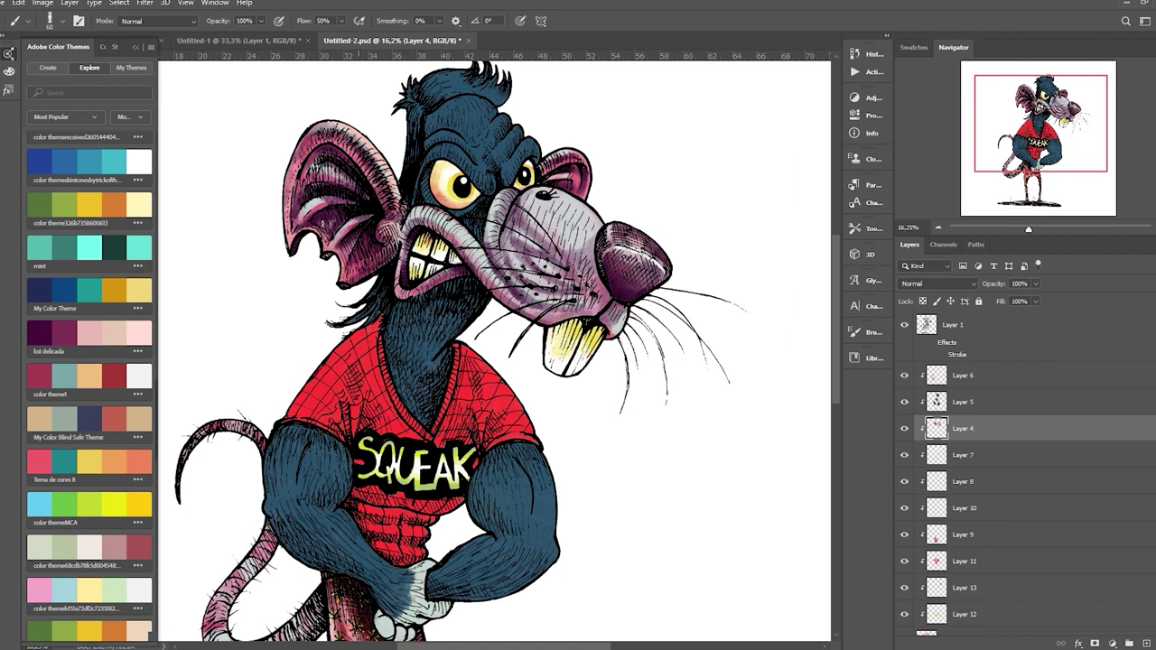
Switch to the topmost clipped colour layer and shade the tail with dark purple along its length.
{"action": "scroll", "coordinate": [494, 351], "scroll_direction": "down", "scroll_amount": 5}
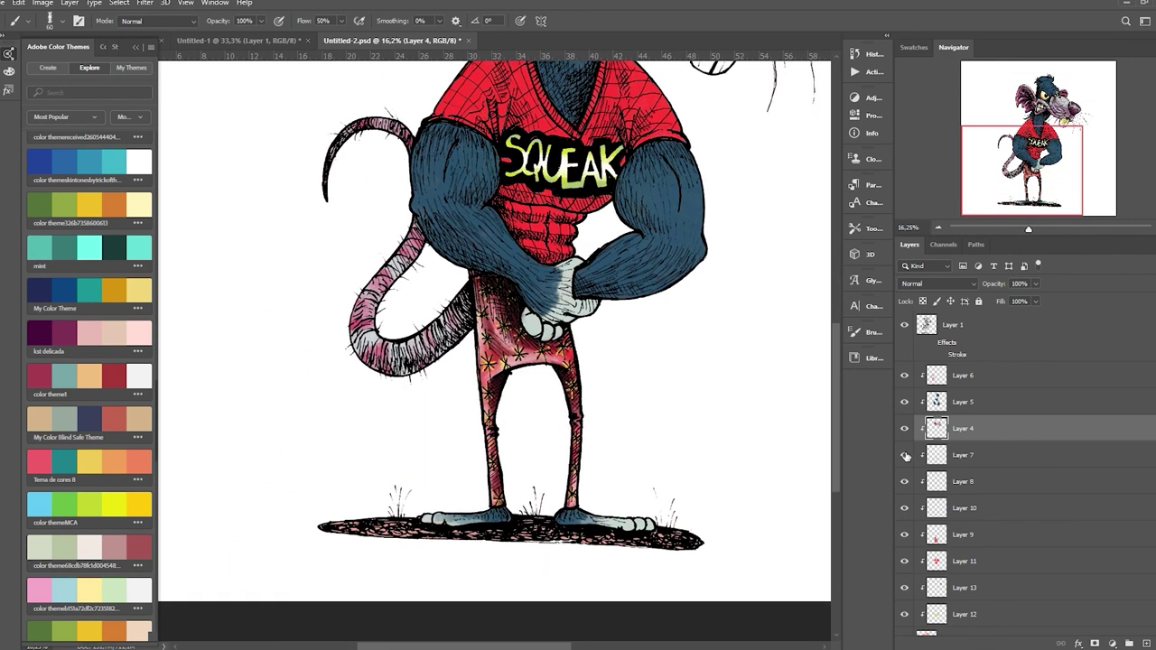
{"action": "left_click", "coordinate": [963, 375]}
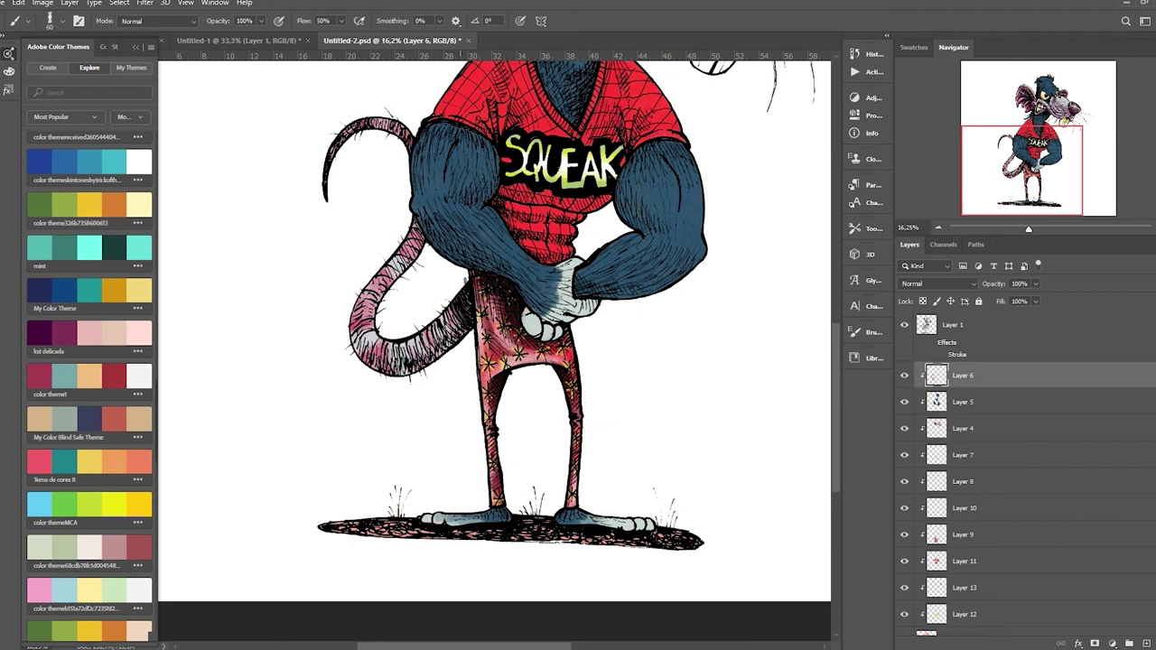
{"action": "left_click_drag", "start_coordinate": [417, 224], "coordinate": [366, 311]}
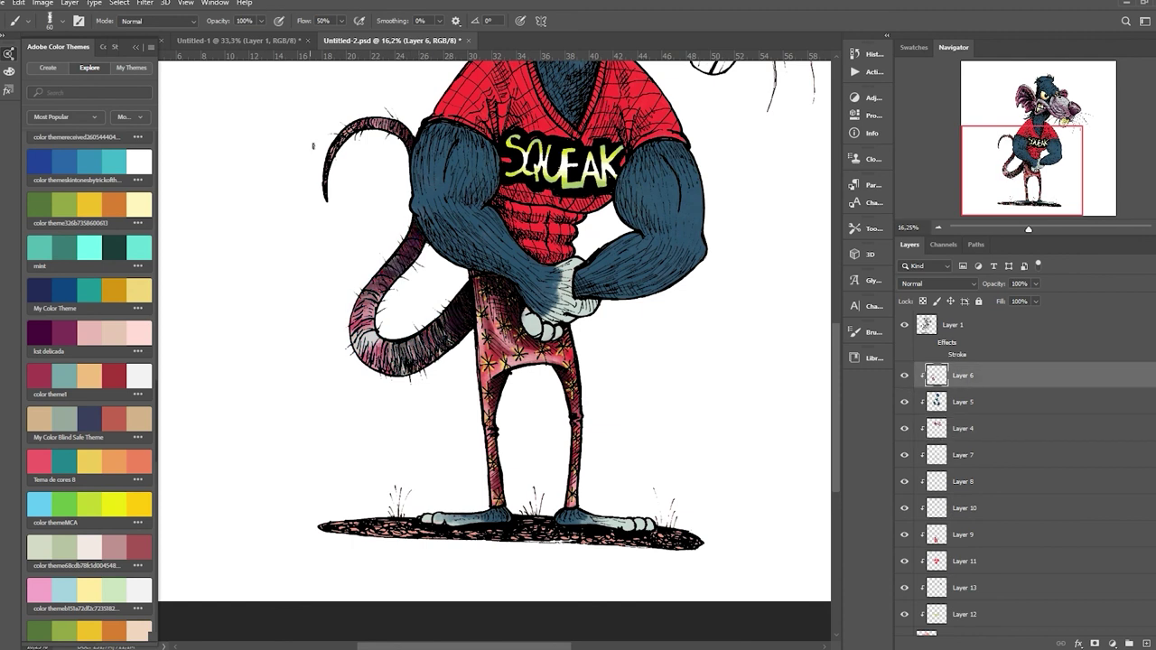
{"action": "scroll", "coordinate": [366, 314], "scroll_direction": "up", "scroll_amount": 1}
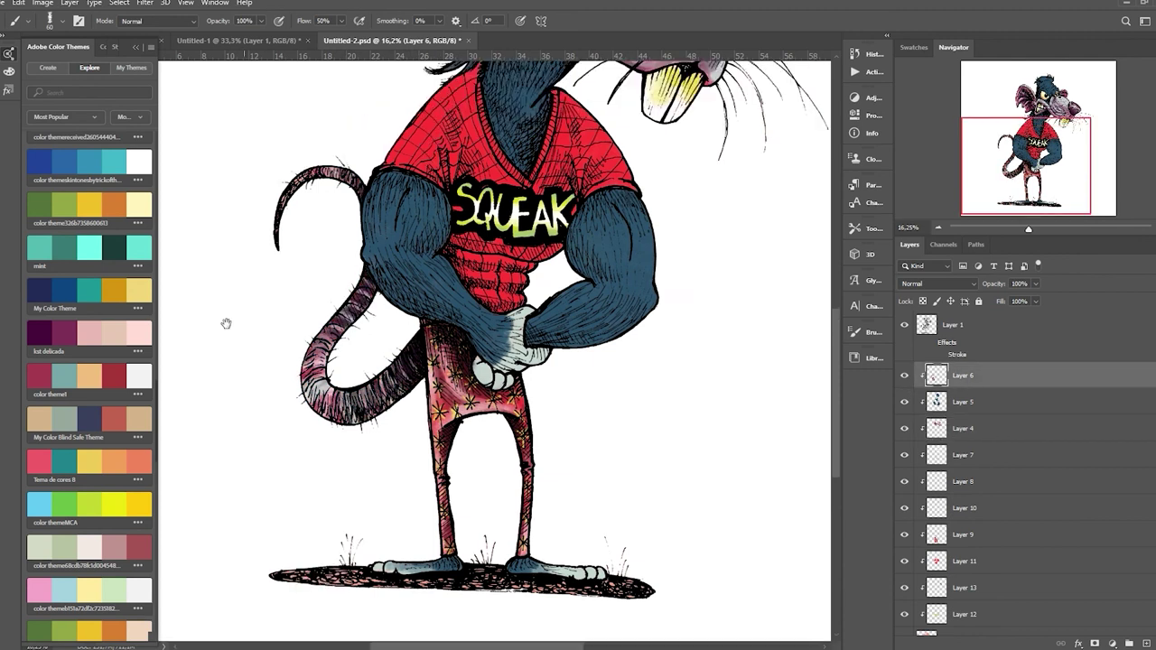
{"action": "scroll", "coordinate": [226, 323], "scroll_direction": "left", "scroll_amount": 1}
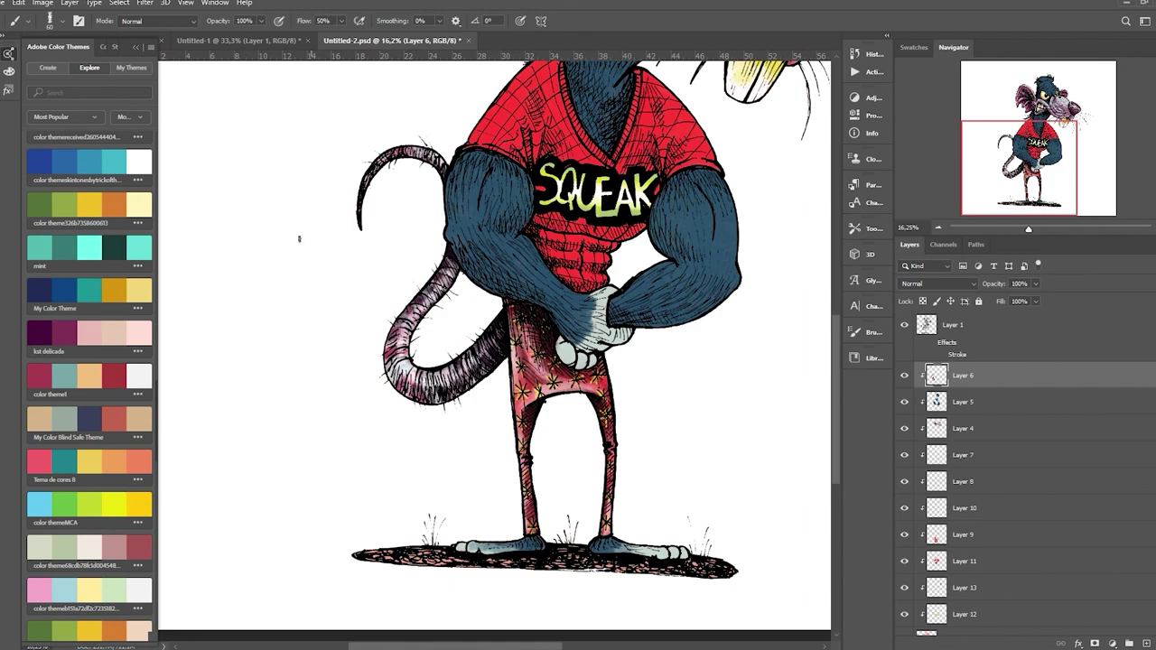
Switch to the clipped red shirt layer and set the brush colour to the dark red a73535.
{"action": "scroll", "coordinate": [299, 238], "scroll_direction": "up", "scroll_amount": 2}
{"action": "left_click", "coordinate": [965, 561]}
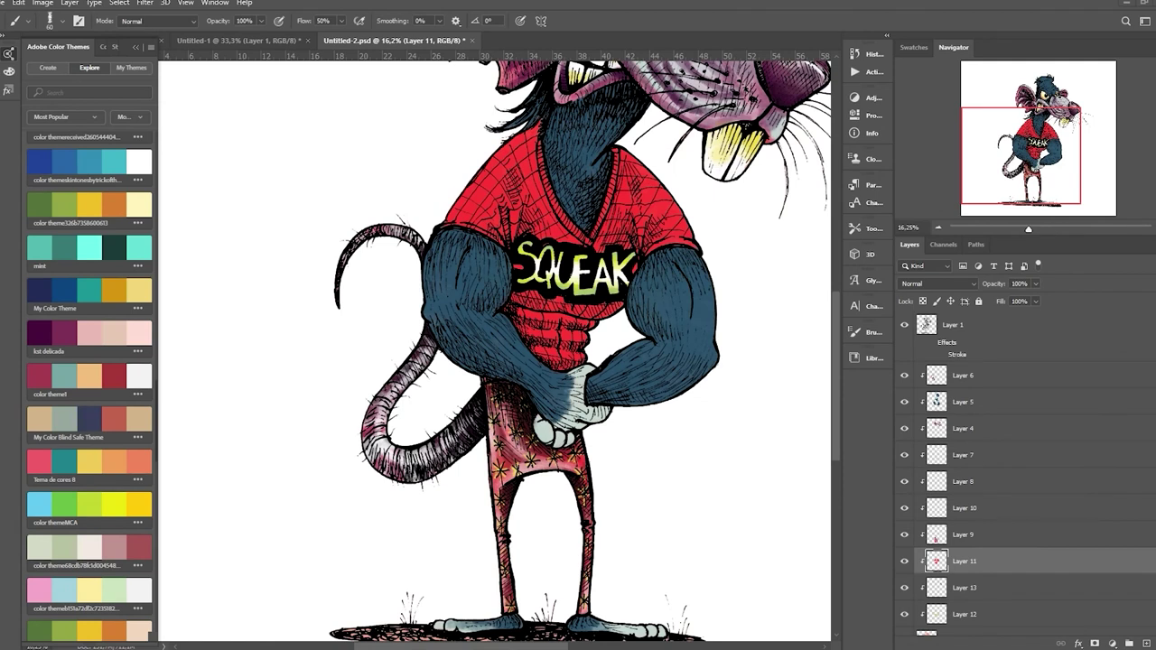
{"action": "double_click", "coordinate": [988, 561]}
{"action": "key", "text": "Escape"}
{"action": "scroll", "coordinate": [542, 316], "scroll_direction": "up", "scroll_amount": 3}
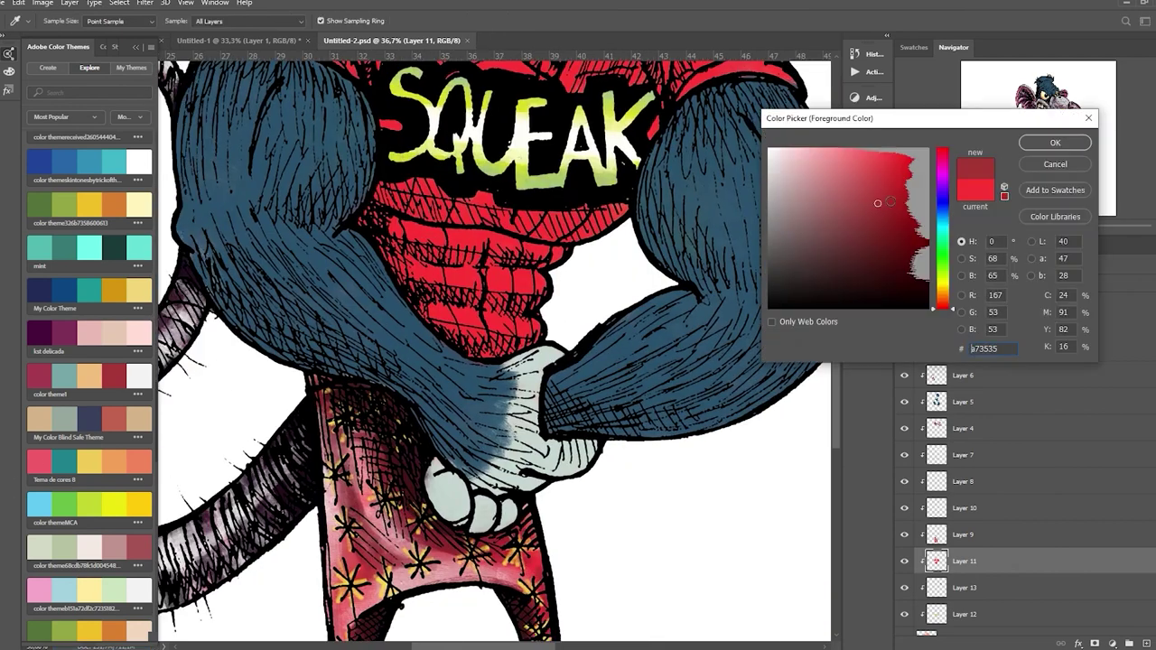
{"action": "key", "text": "Return"}
{"action": "key", "text": "b"}
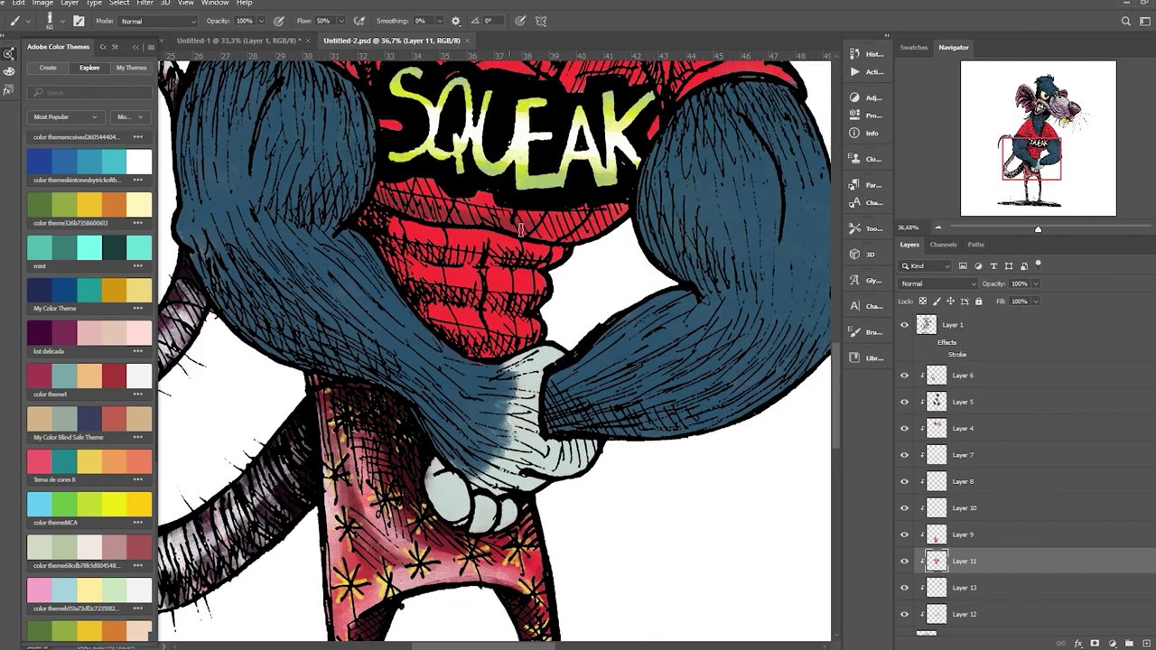
Shade the folds of the red shirt's chest, sleeves and belly with dark red.
{"action": "scroll", "coordinate": [497, 353], "scroll_direction": "up", "scroll_amount": 3}
{"action": "left_click_drag", "start_coordinate": [409, 158], "coordinate": [445, 217]}
{"action": "left_click_drag", "start_coordinate": [495, 176], "coordinate": [502, 282]}
{"action": "left_click_drag", "start_coordinate": [492, 135], "coordinate": [486, 193]}
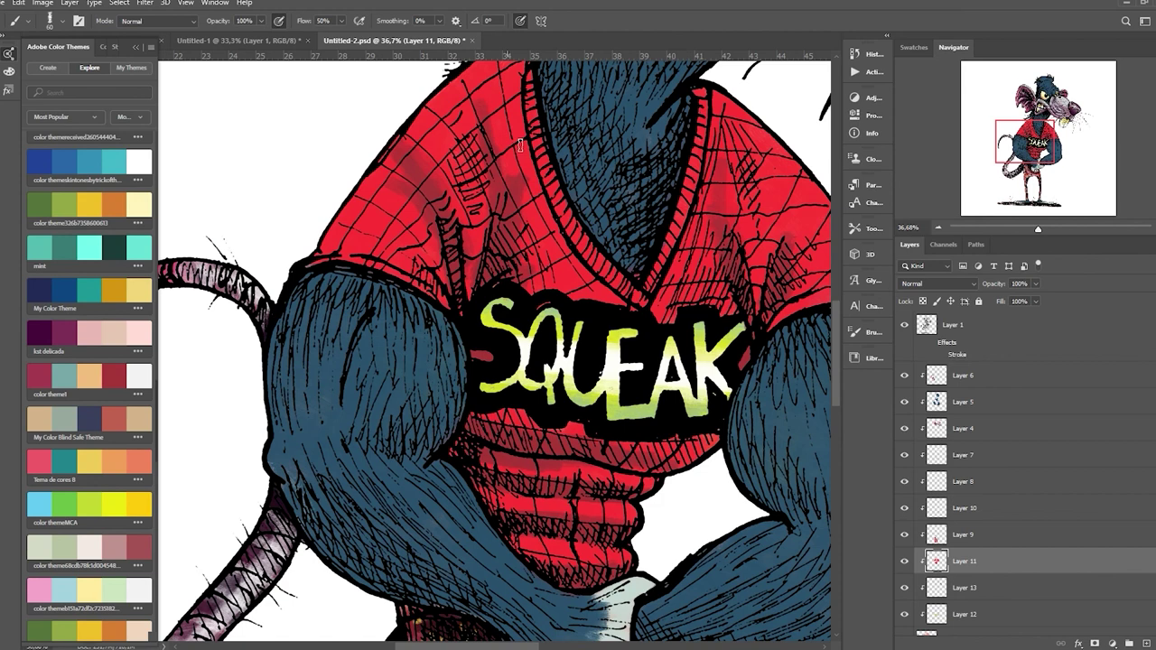
Deepen the dark red shading on the shirt's V-neck collar and between the belly ridges.
{"action": "key", "text": "e"}
{"action": "key", "text": "b"}
{"action": "scroll", "coordinate": [623, 251], "scroll_direction": "down", "scroll_amount": 3}
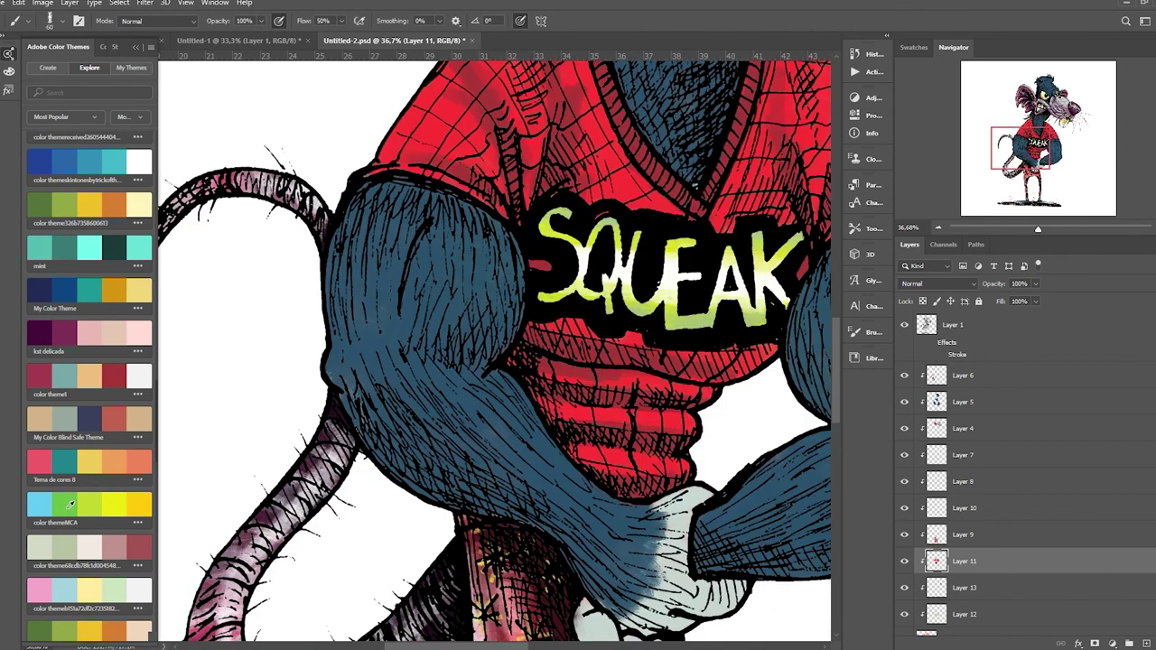
{"action": "left_click_drag", "start_coordinate": [548, 180], "coordinate": [607, 133]}
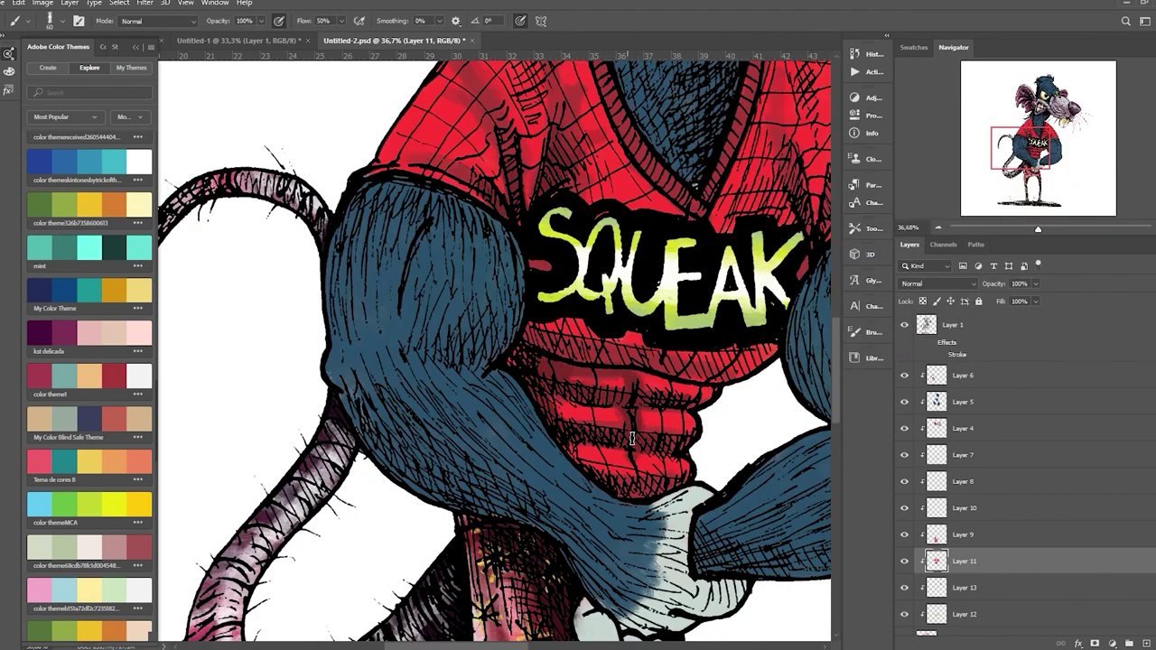
{"action": "scroll", "coordinate": [632, 298], "scroll_direction": "up", "scroll_amount": 2}
{"action": "scroll", "coordinate": [642, 323], "scroll_direction": "right", "scroll_amount": 3}
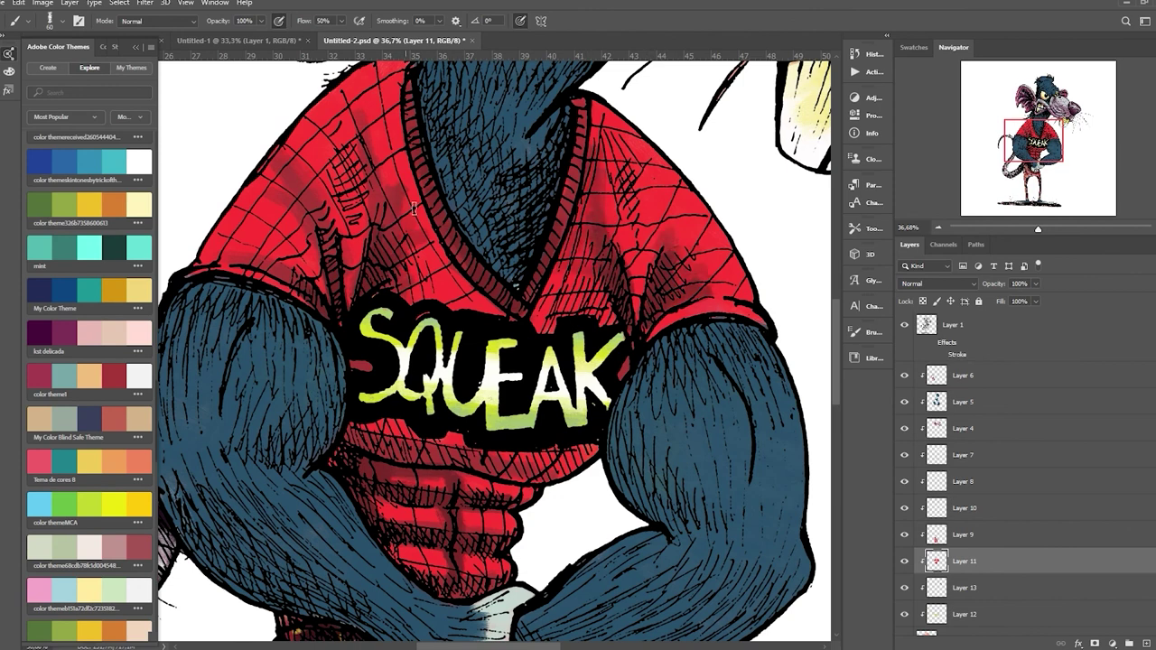
On a new clipped layer above the shirt colour, paint pale highlights and a dark checked pattern across the shirt.
{"action": "scroll", "coordinate": [633, 271], "scroll_direction": "up", "scroll_amount": 3}
{"action": "scroll", "coordinate": [633, 271], "scroll_direction": "left", "scroll_amount": 1}
{"action": "scroll", "coordinate": [515, 338], "scroll_direction": "down", "scroll_amount": 3}
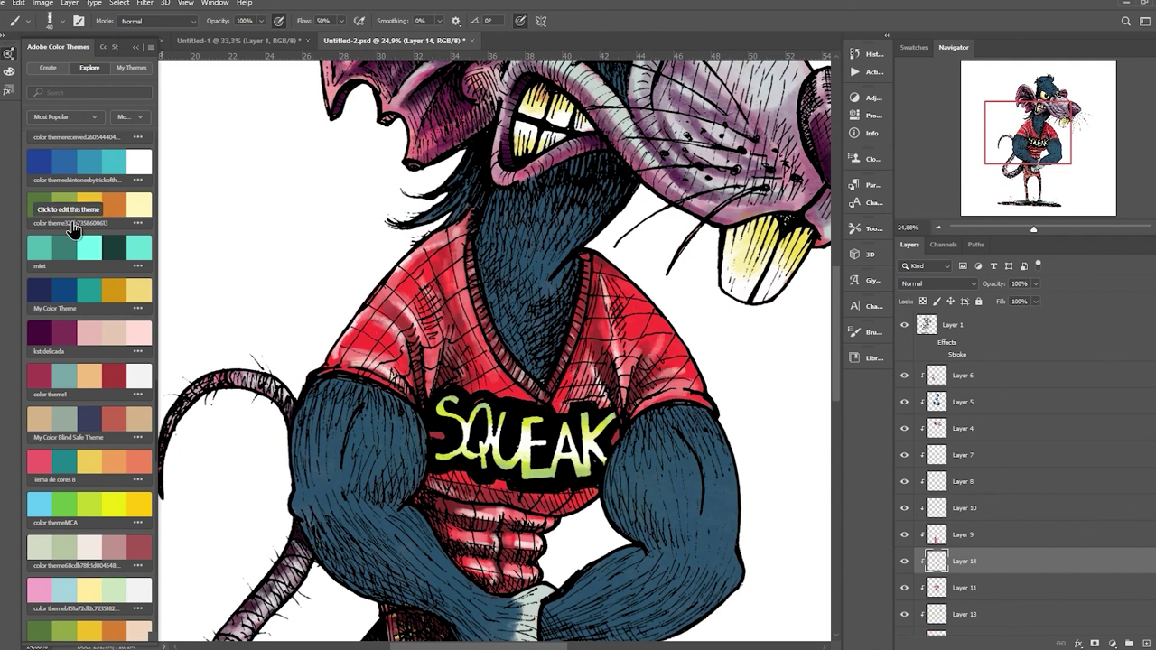
{"action": "right_click", "coordinate": [968, 195], "text": "alt+shift"}
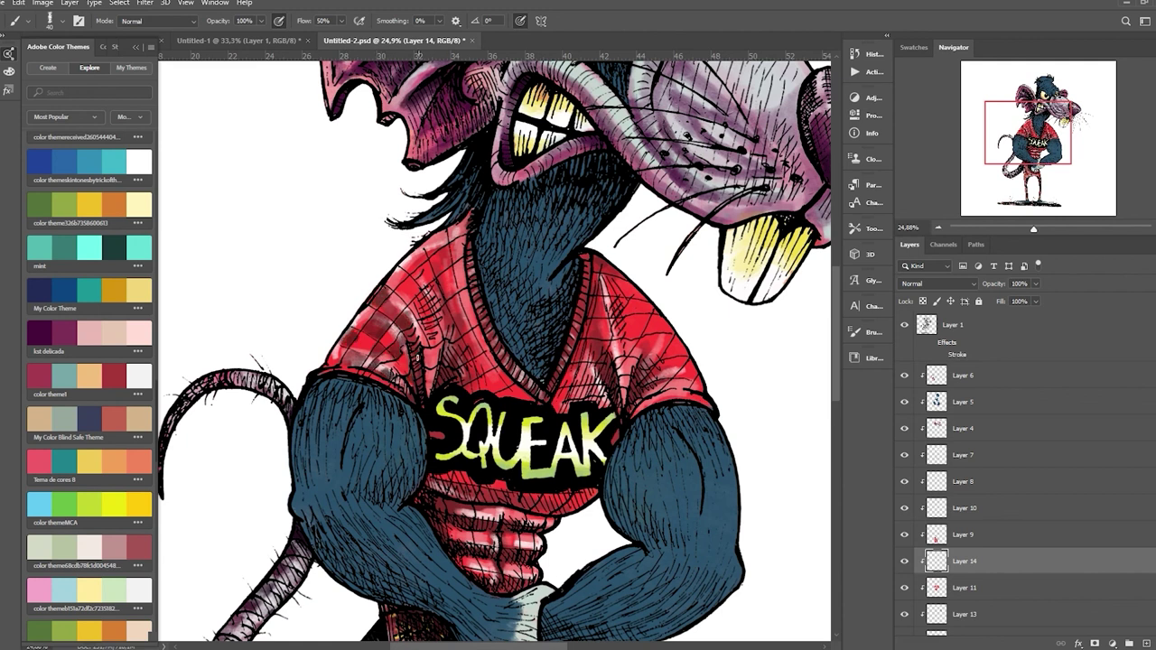
{"action": "mouse_move", "coordinate": [418, 261]}
{"action": "left_mouse_down"}
{"action": "mouse_move", "coordinate": [438, 289]}
{"action": "mouse_move", "coordinate": [462, 316]}
{"action": "left_mouse_up"}
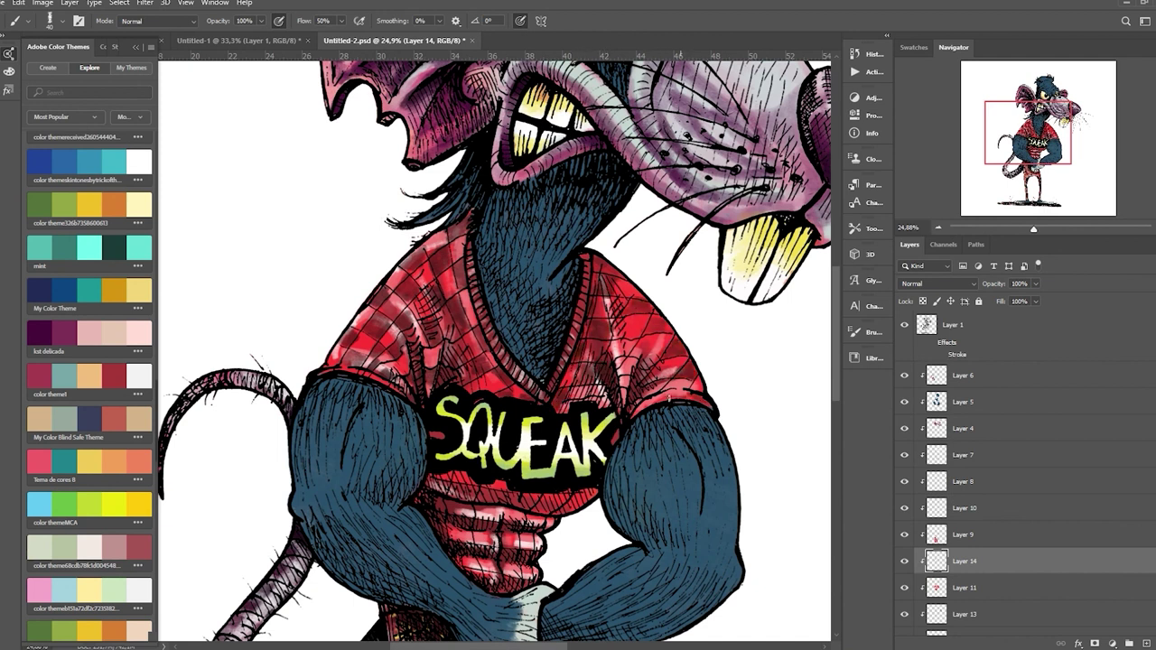
{"action": "left_click_drag", "start_coordinate": [455, 476], "coordinate": [546, 504]}
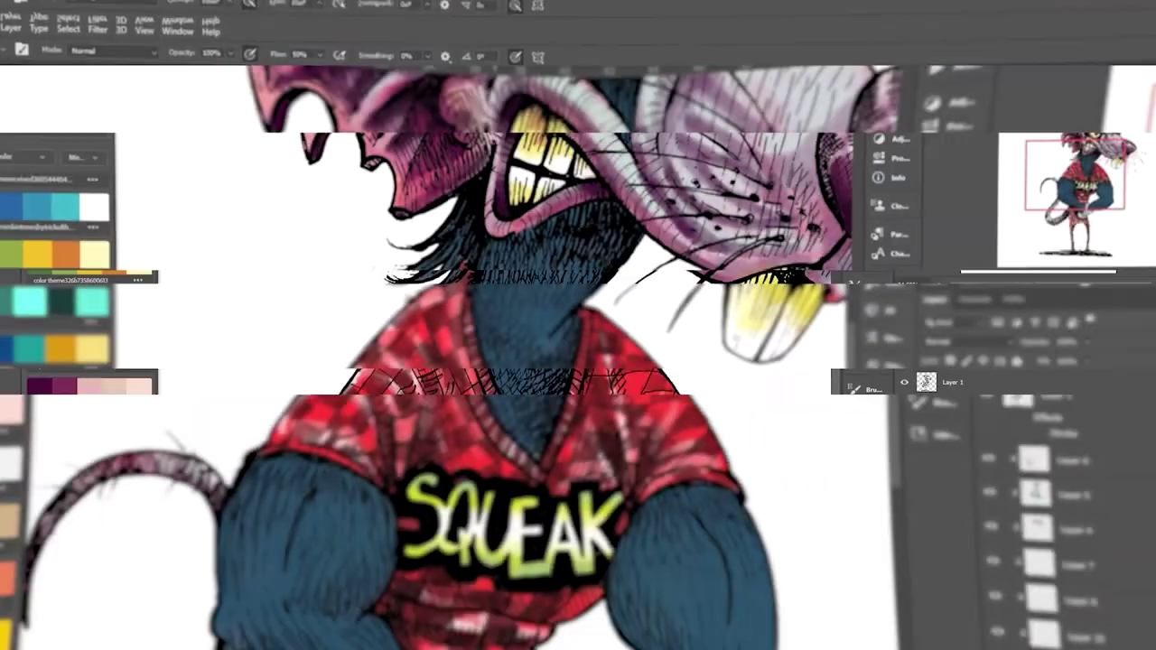
{"action": "scroll", "coordinate": [461, 471], "scroll_direction": "down", "scroll_amount": 5}
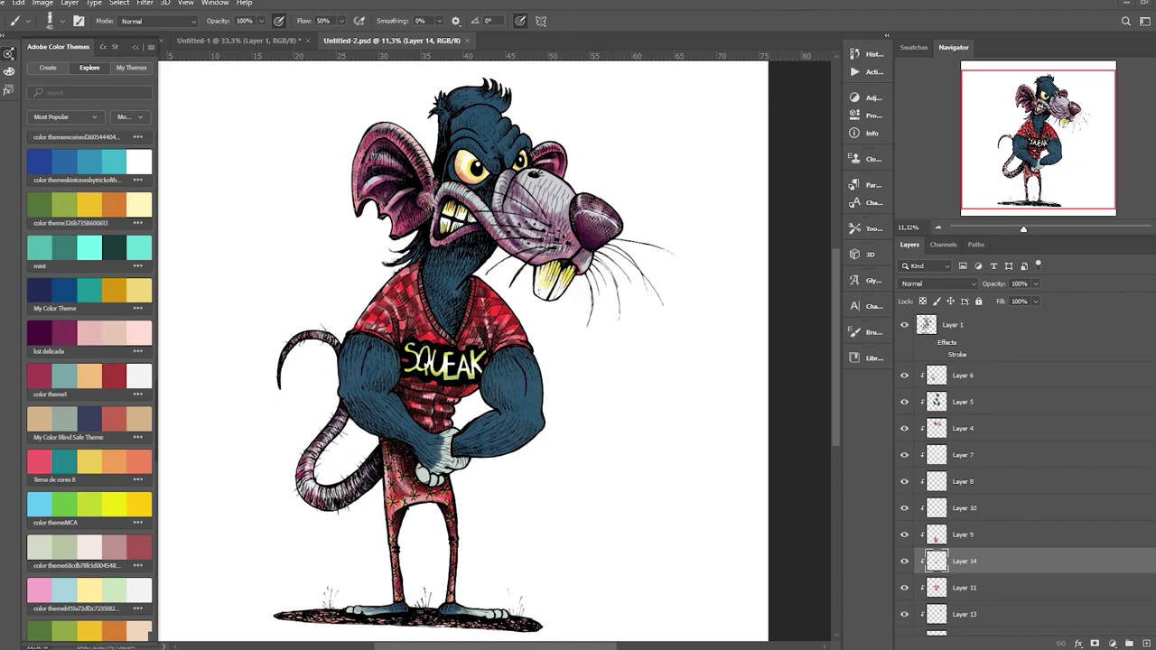
Capture a screen snip of the coloured rat with Snipping Tool and return to Photoshop.
{"action": "scroll", "coordinate": [488, 352], "scroll_direction": "up", "scroll_amount": 1}
{"action": "left_click", "coordinate": [522, 255]}
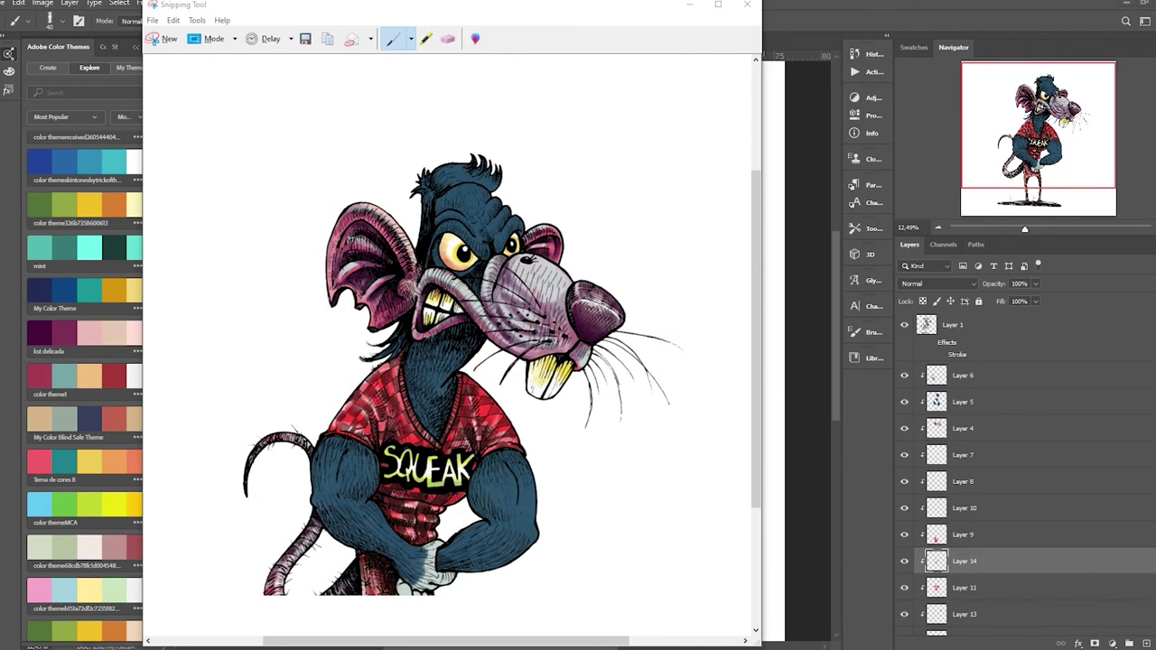
{"action": "key", "text": "alt+Tab"}
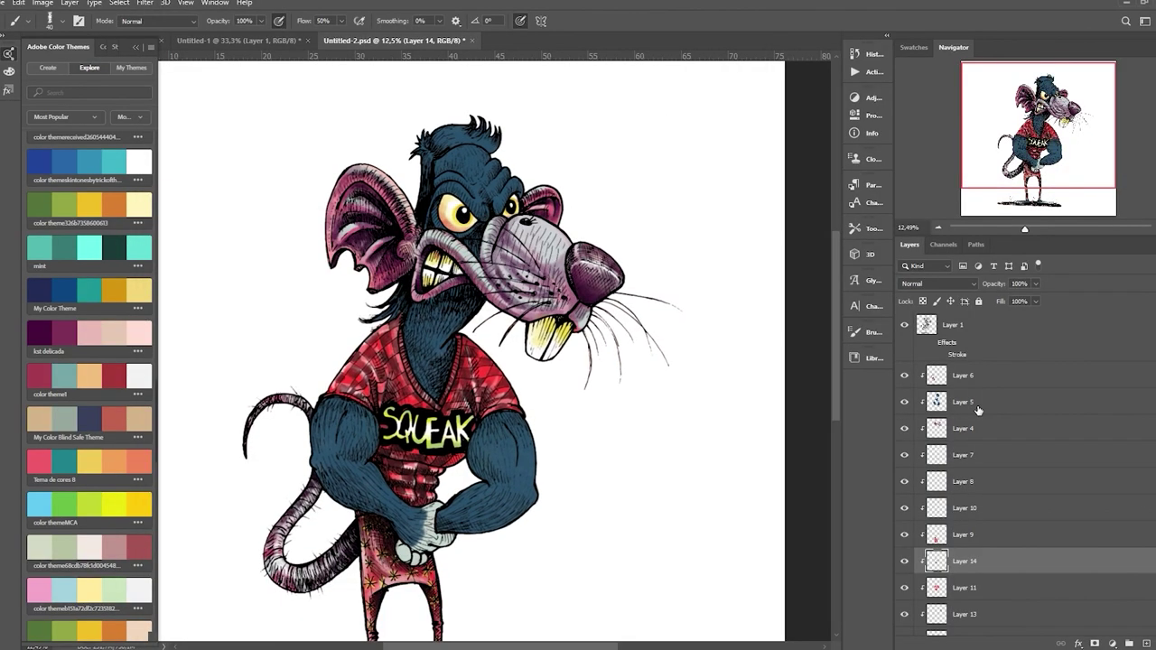
Add a clipped layer above the blue fur layer and paint the head hair and neck tuft turquoise.
{"action": "left_click", "coordinate": [978, 410]}
{"action": "key", "text": "ctrl+shift+alt+n"}
{"action": "scroll", "coordinate": [452, 181], "scroll_direction": "up", "scroll_amount": 4}
{"action": "mouse_move", "coordinate": [434, 135]}
{"action": "left_mouse_down"}
{"action": "mouse_move", "coordinate": [488, 118]}
{"action": "mouse_move", "coordinate": [461, 117]}
{"action": "left_mouse_up"}
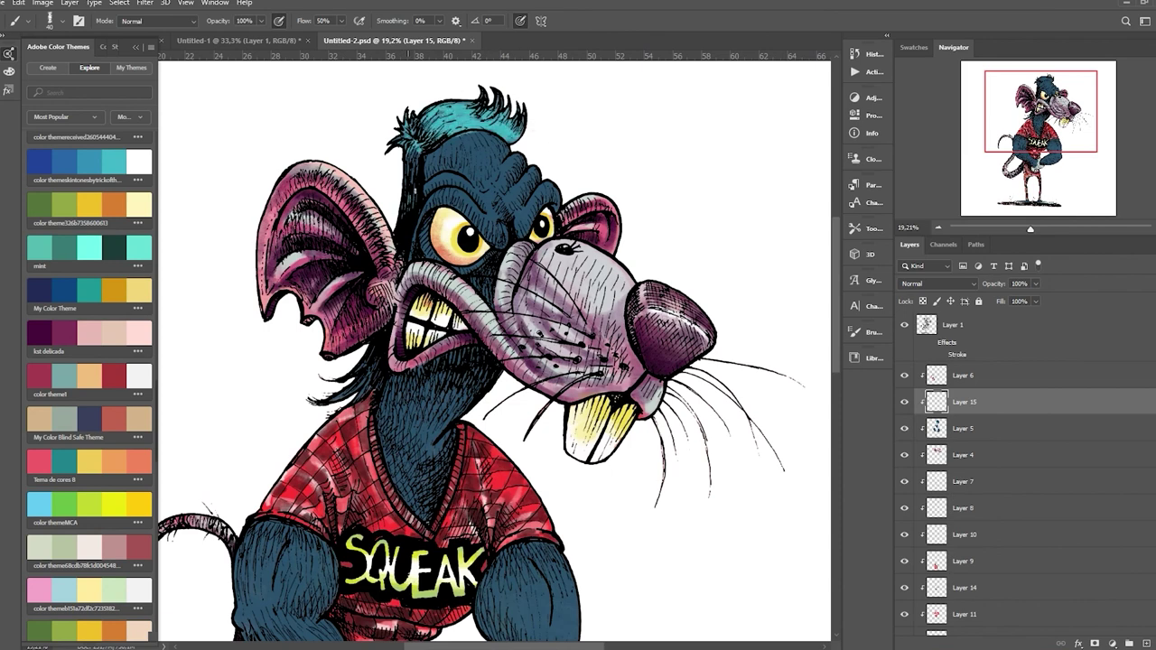
{"action": "key", "text": "e"}
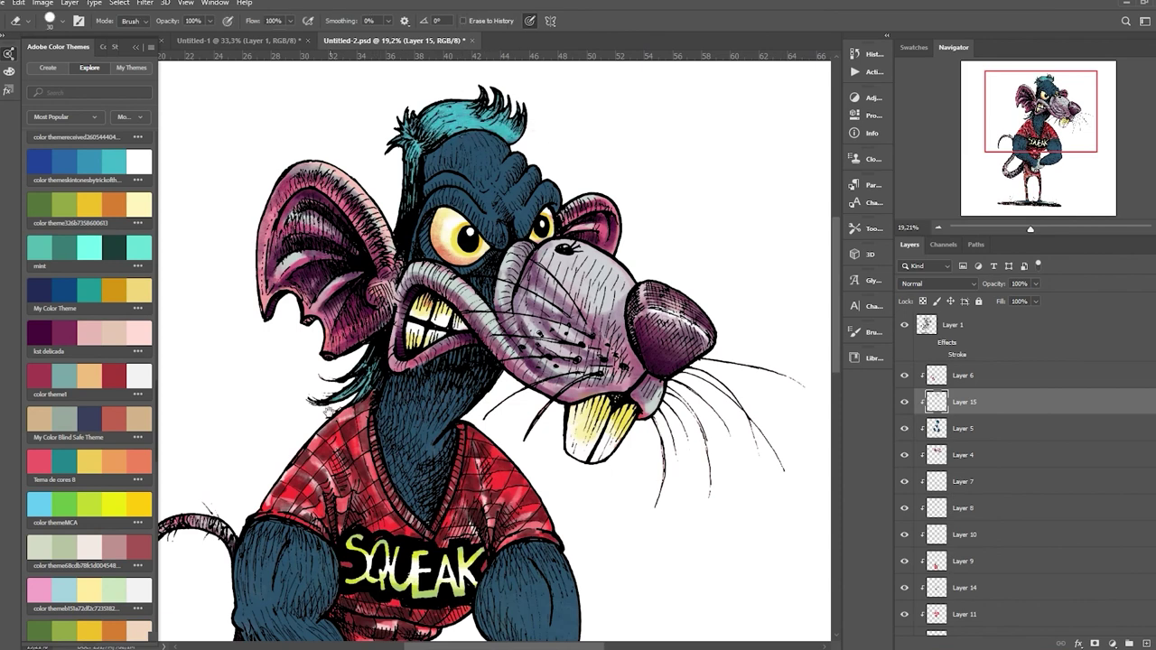
Streak the turquoise head hair and neck tuft with magenta, purple and orange.
{"action": "scroll", "coordinate": [494, 346], "scroll_direction": "down", "scroll_amount": 3}
{"action": "scroll", "coordinate": [495, 346], "scroll_direction": "up", "scroll_amount": 6}
{"action": "scroll", "coordinate": [494, 346], "scroll_direction": "down", "scroll_amount": 2}
{"action": "key", "text": "b"}
{"action": "mouse_move", "coordinate": [511, 154]}
{"action": "left_mouse_down"}
{"action": "mouse_move", "coordinate": [555, 172]}
{"action": "mouse_move", "coordinate": [537, 170]}
{"action": "left_mouse_up"}
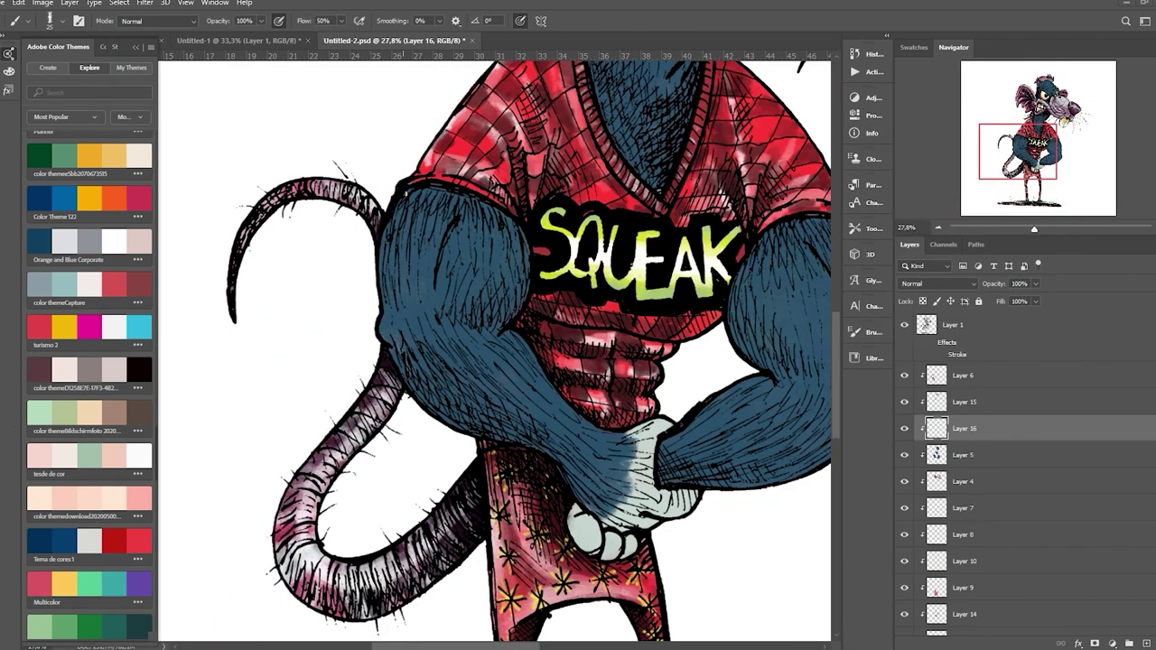
Brush short light blue fur highlights over both upper arms and forearms on the new layer above the blue fur.
{"action": "left_click_drag", "start_coordinate": [442, 208], "coordinate": [497, 280]}
{"action": "left_click_drag", "start_coordinate": [406, 280], "coordinate": [588, 478]}
{"action": "left_click_drag", "start_coordinate": [398, 252], "coordinate": [470, 316]}
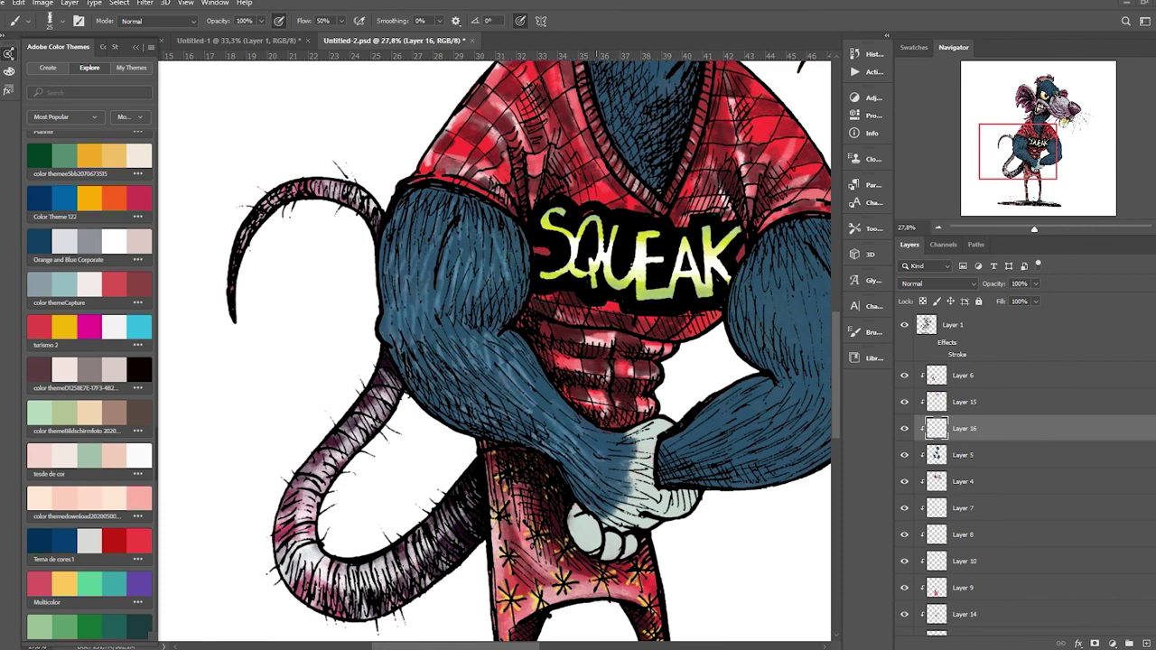
{"action": "left_click_drag", "start_coordinate": [623, 266], "coordinate": [425, 249]}
{"action": "mouse_move", "coordinate": [611, 237]}
{"action": "left_mouse_down"}
{"action": "mouse_move", "coordinate": [611, 385]}
{"action": "mouse_move", "coordinate": [506, 434]}
{"action": "mouse_move", "coordinate": [506, 416]}
{"action": "left_mouse_up"}
{"action": "left_click_drag", "start_coordinate": [452, 271], "coordinate": [593, 312]}
{"action": "left_click_drag", "start_coordinate": [342, 237], "coordinate": [336, 294]}
{"action": "left_click_drag", "start_coordinate": [379, 237], "coordinate": [361, 339]}
{"action": "left_click_drag", "start_coordinate": [425, 366], "coordinate": [388, 438]}
{"action": "left_click_drag", "start_coordinate": [547, 488], "coordinate": [488, 398]}
{"action": "left_click_drag", "start_coordinate": [578, 343], "coordinate": [477, 408]}
{"action": "left_click_drag", "start_coordinate": [664, 348], "coordinate": [647, 461]}
{"action": "left_click_drag", "start_coordinate": [604, 440], "coordinate": [560, 456]}
Add light blue fur highlights to the forehead, brows and neck, and paint purple around the eyes.
{"action": "scroll", "coordinate": [524, 379], "scroll_direction": "up", "scroll_amount": 5}
{"action": "scroll", "coordinate": [524, 380], "scroll_direction": "up", "scroll_amount": 5}
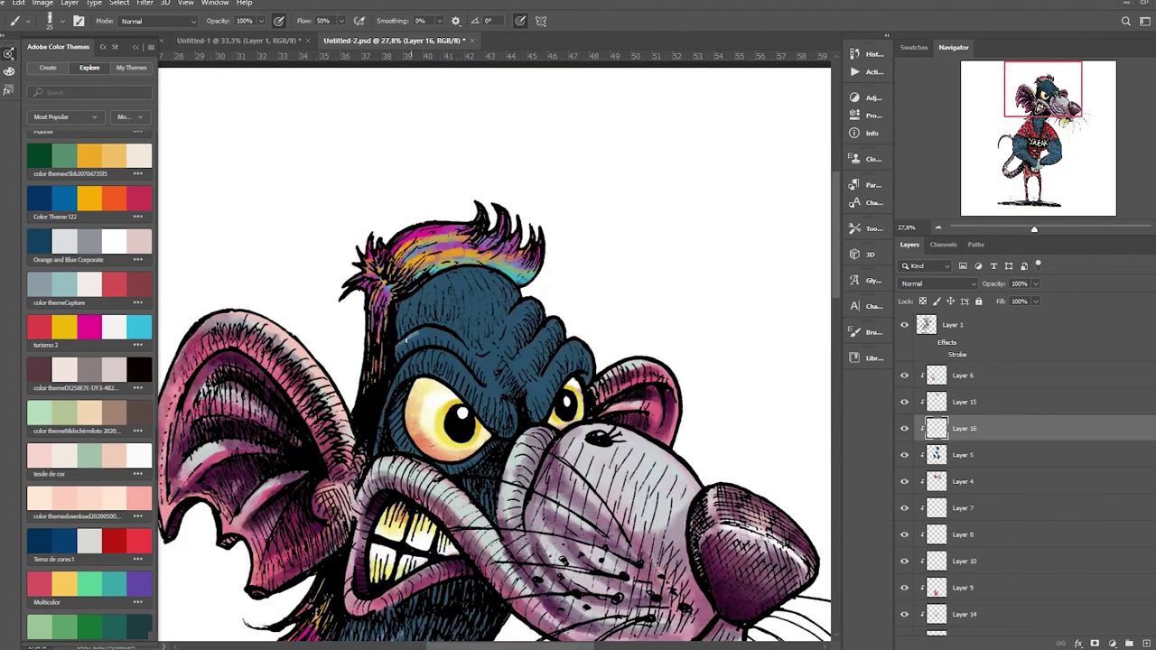
{"action": "left_click_drag", "start_coordinate": [587, 345], "coordinate": [559, 361]}
{"action": "mouse_move", "coordinate": [416, 357]}
{"action": "left_mouse_down"}
{"action": "mouse_move", "coordinate": [468, 390]}
{"action": "mouse_move", "coordinate": [493, 438]}
{"action": "left_mouse_up"}
{"action": "left_click_drag", "start_coordinate": [439, 284], "coordinate": [397, 334]}
{"action": "left_click_drag", "start_coordinate": [508, 283], "coordinate": [479, 351]}
Paint magenta streaks along the curled lip around the clenched teeth.
{"action": "key", "text": "ctrl+minus"}
{"action": "key", "text": "ctrl+minus"}
{"action": "key", "text": "ctrl+minus"}
{"action": "scroll", "coordinate": [535, 181], "scroll_direction": "up", "scroll_amount": 3}
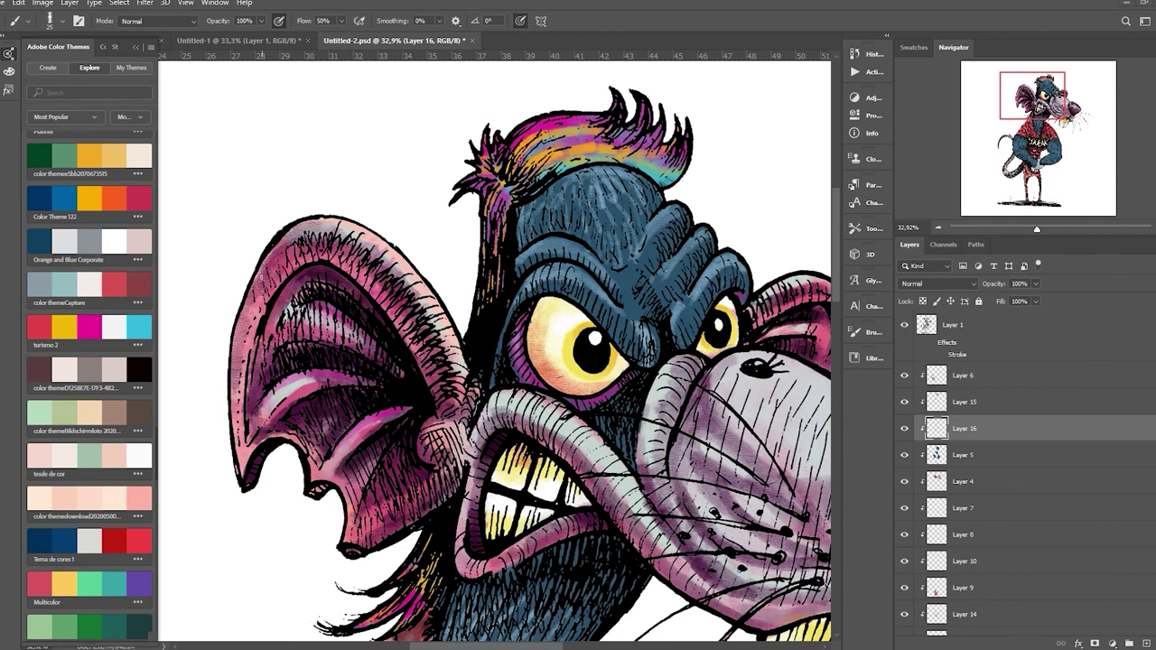
{"action": "left_click_drag", "start_coordinate": [460, 448], "coordinate": [329, 323]}
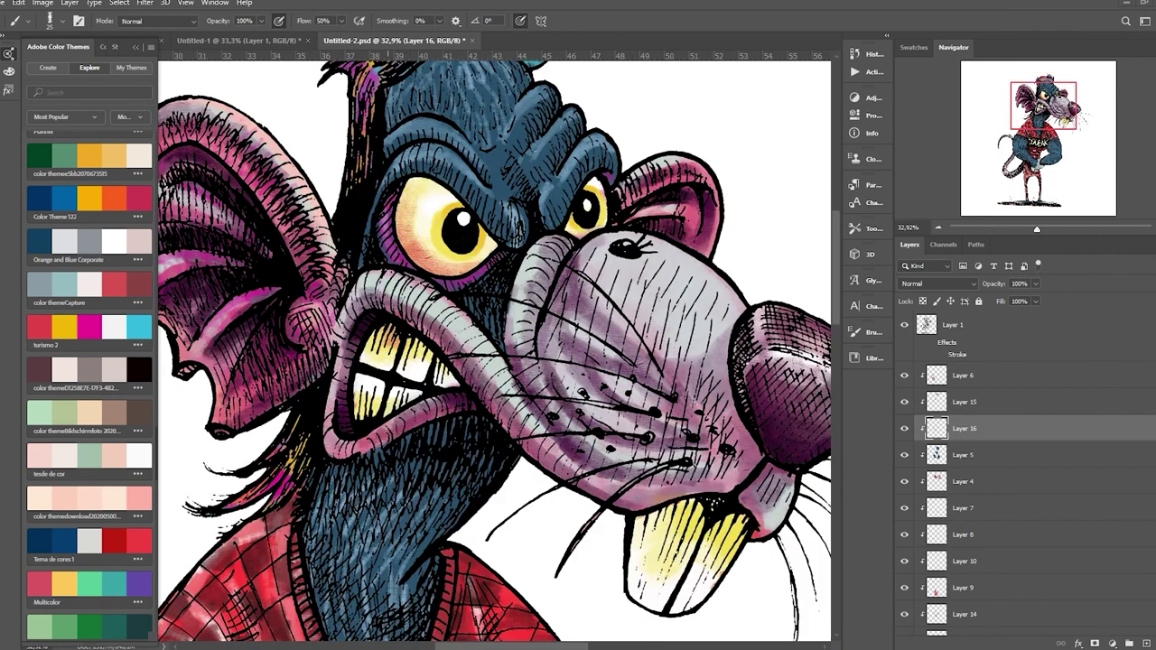
{"action": "left_click_drag", "start_coordinate": [424, 300], "coordinate": [465, 327]}
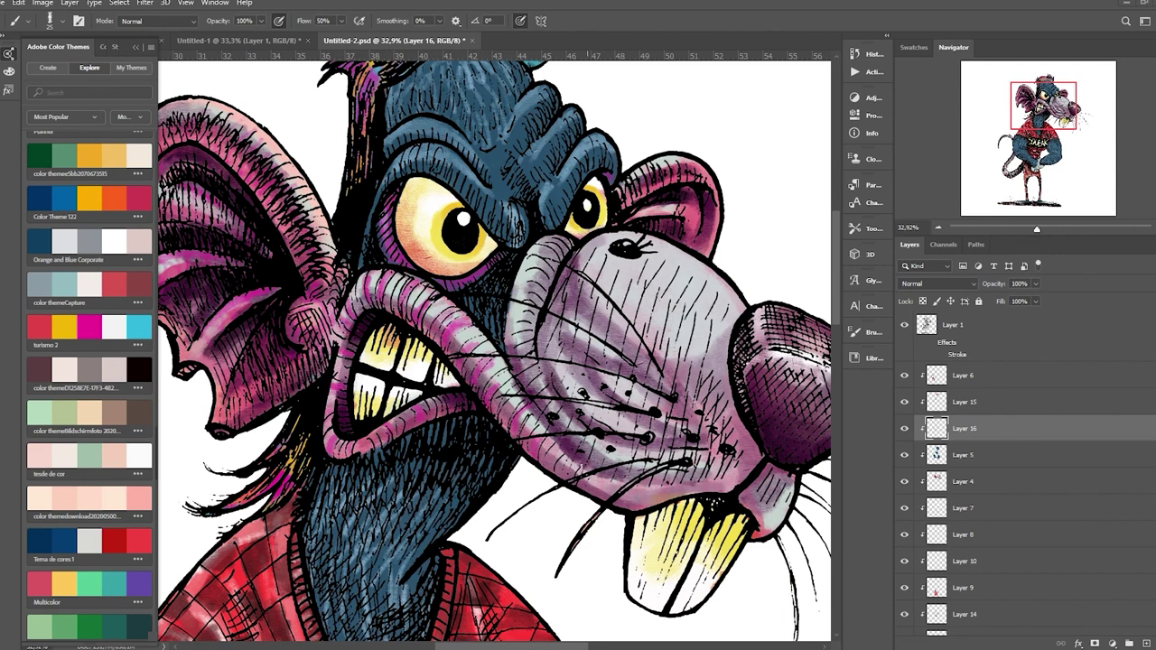
Save the document and colorize the blue fur layer with Hue/Saturation, shifting it to a teal blue.
{"action": "key", "text": "super"}
{"action": "key", "text": "ctrl+0"}
{"action": "key", "text": "alt+bracketleft"}
{"action": "key", "text": "ctrl+s"}
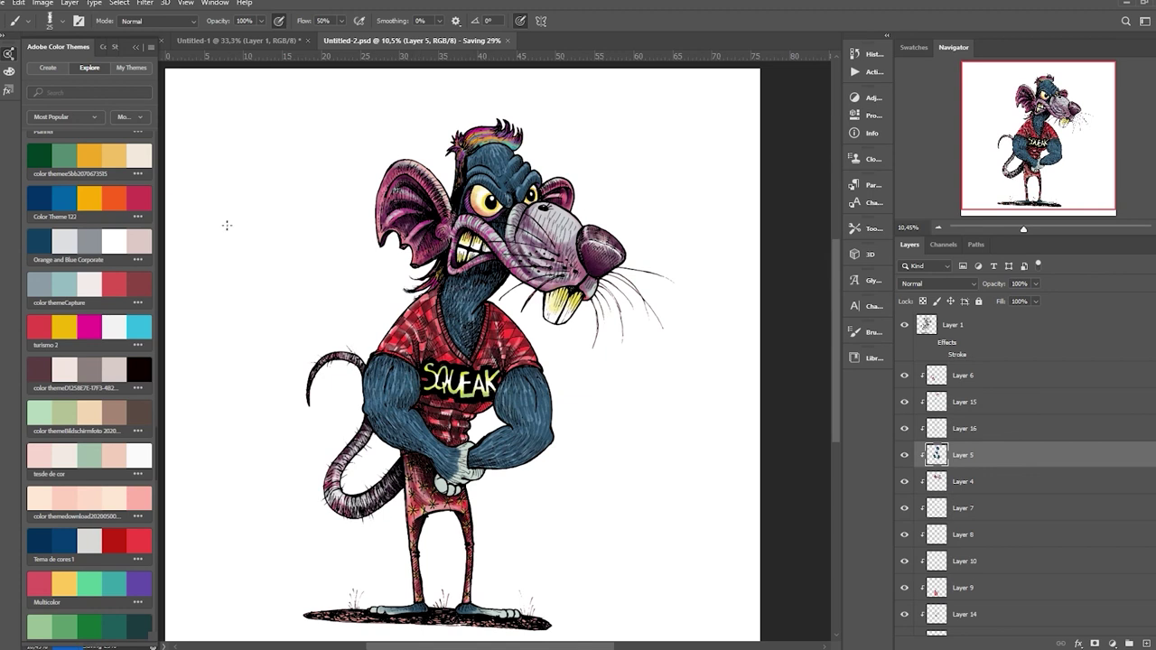
{"action": "key", "text": "ctrl+u"}
{"action": "left_click_drag", "start_coordinate": [1003, 180], "coordinate": [1018, 184]}
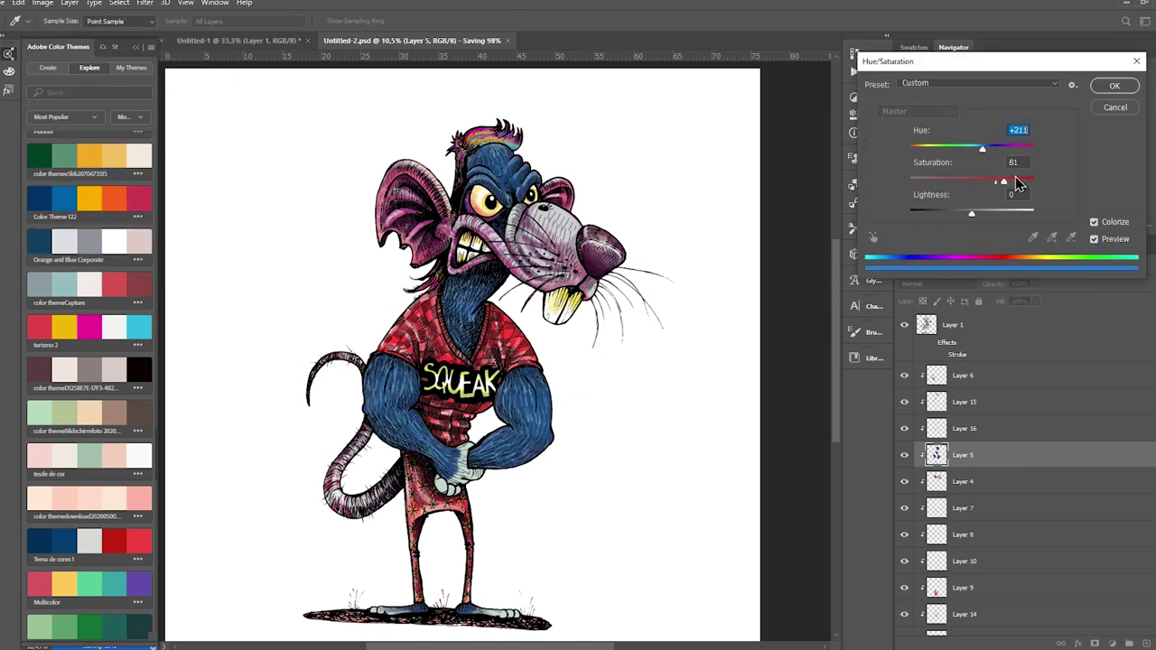
{"action": "left_click_drag", "start_coordinate": [983, 147], "coordinate": [973, 147]}
{"action": "key", "text": "Return"}
{"action": "key", "text": "b"}
Merge the clipped colour layers into a single layer and save the document as ROT_KLAAR.
{"action": "scroll", "coordinate": [524, 328], "scroll_direction": "down", "scroll_amount": 1}
{"action": "scroll", "coordinate": [524, 328], "scroll_direction": "down", "scroll_amount": 1}
{"action": "left_click", "coordinate": [963, 375]}
{"action": "key", "text": "v"}
{"action": "key", "text": "ctrl+shift+s"}
{"action": "type", "text": "ROT_KLAAR"}
{"action": "key", "text": "Return"}
{"action": "scroll", "coordinate": [1081, 601], "scroll_direction": "down", "scroll_amount": 3}
{"action": "left_click", "coordinate": [18, 4]}
{"action": "key", "text": "Escape"}
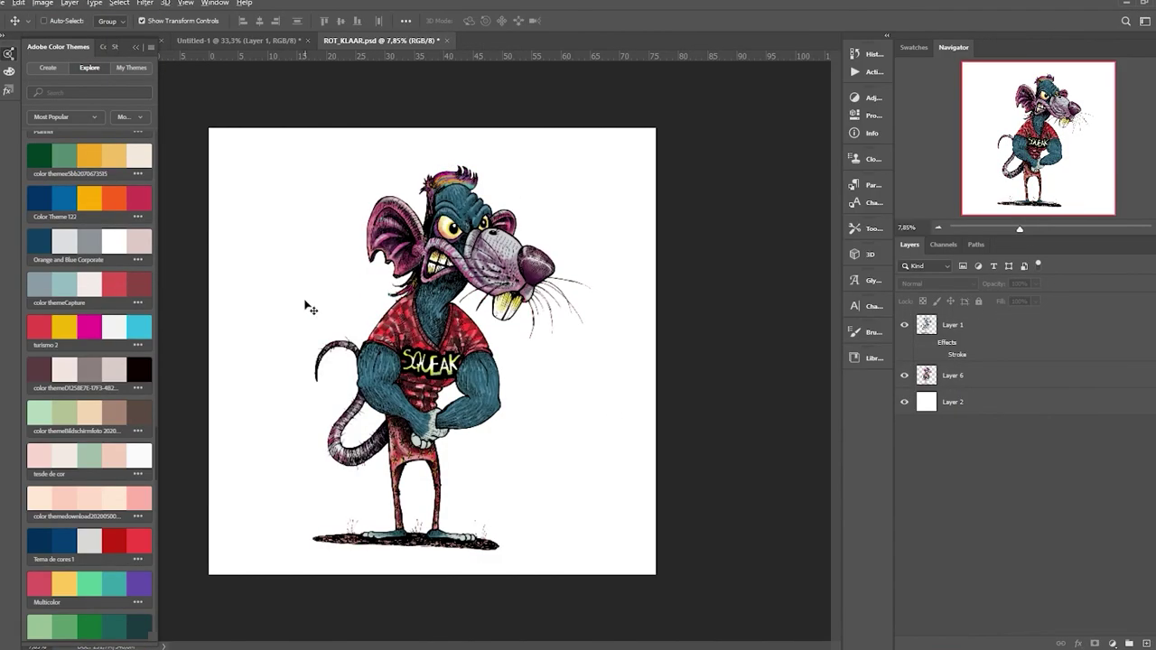
Strengthen the colours of the merged colour layer with an image adjustment.
{"action": "left_click", "coordinate": [42, 3]}
{"action": "left_click", "coordinate": [233, 93]}
{"action": "left_click_drag", "start_coordinate": [722, 155], "coordinate": [803, 194]}
{"action": "key", "text": "Return"}
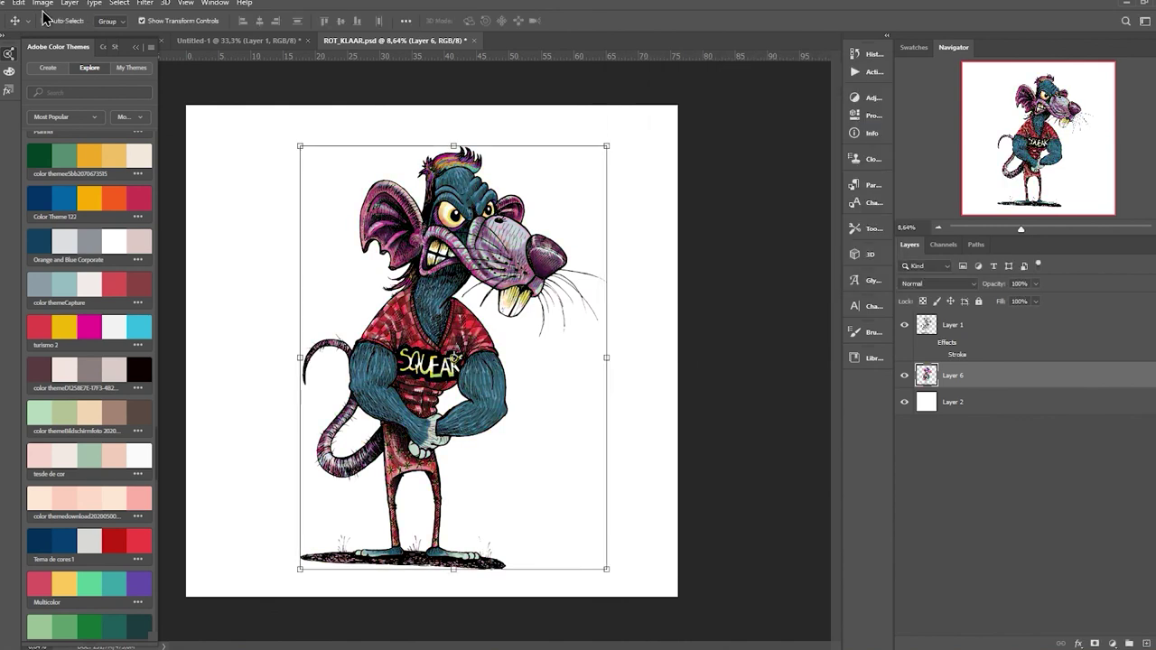
Apply Color Balance to the merged colour layer's shadows with the yellow-blue level at -1.
{"action": "key", "text": "ctrl+b"}
{"action": "mouse_move", "coordinate": [689, 163]}
{"action": "left_mouse_down"}
{"action": "mouse_move", "coordinate": [731, 159]}
{"action": "mouse_move", "coordinate": [598, 188]}
{"action": "mouse_move", "coordinate": [685, 177]}
{"action": "left_mouse_up"}
{"action": "key", "text": "ctrl+1"}
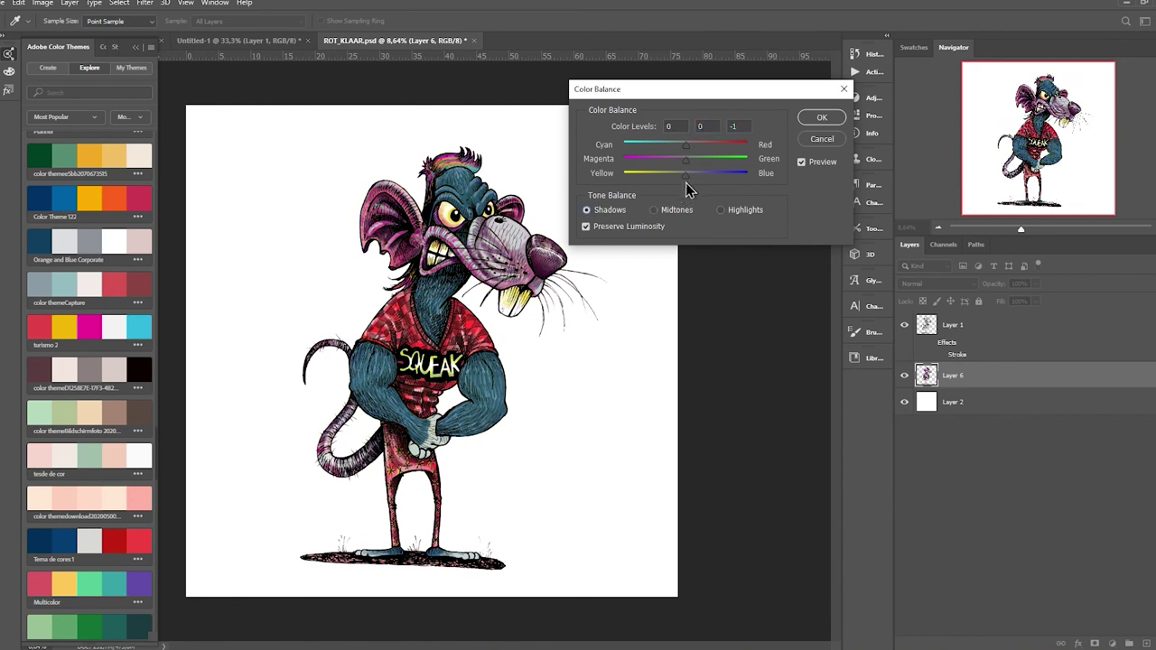
{"action": "key", "text": "Return"}
Apply a Vibrance adjustment to the merged colour layer with vibrance +6 and saturation +5.
{"action": "left_click", "coordinate": [42, 3]}
{"action": "mouse_move", "coordinate": [90, 30]}
{"action": "left_click", "coordinate": [215, 86]}
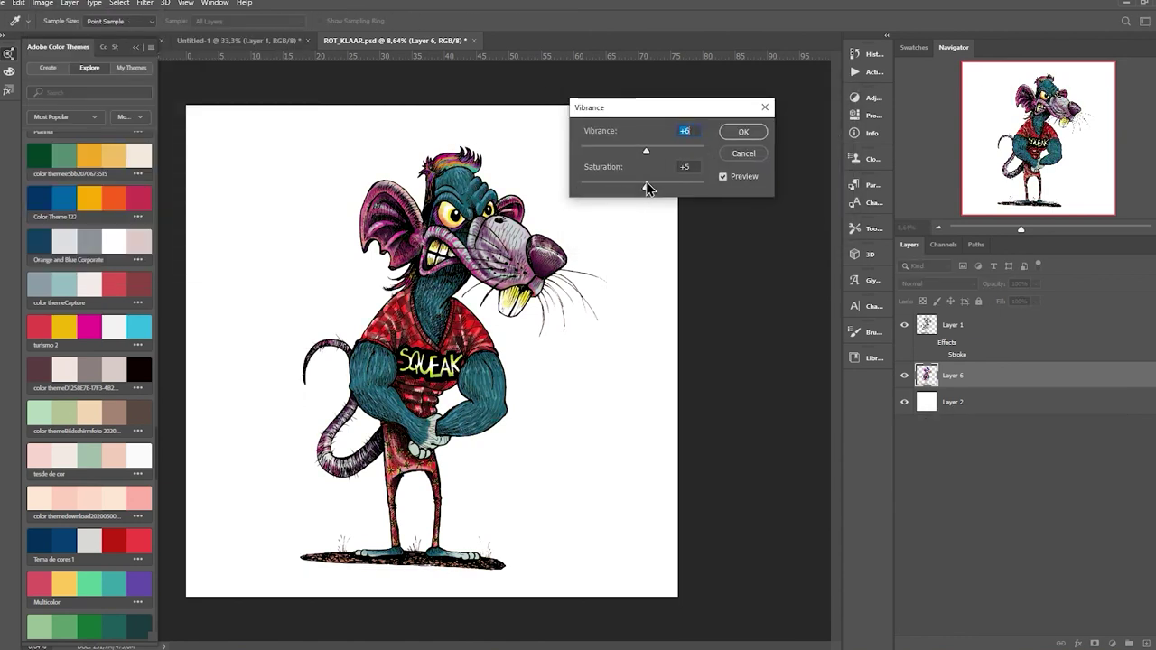
{"action": "key", "text": "Return"}
Select the white background layer and fill the area behind the rat with yellow using the Paint Bucket.
{"action": "left_click", "coordinate": [953, 402]}
{"action": "key", "text": "g"}
{"action": "left_click", "coordinate": [277, 238]}
{"action": "left_click", "coordinate": [276, 238]}
{"action": "left_click", "coordinate": [267, 218]}
{"action": "left_click", "coordinate": [267, 218]}
{"action": "left_click", "coordinate": [227, 231]}
{"action": "left_click", "coordinate": [226, 231]}
{"action": "right_click", "coordinate": [1058, 504]}
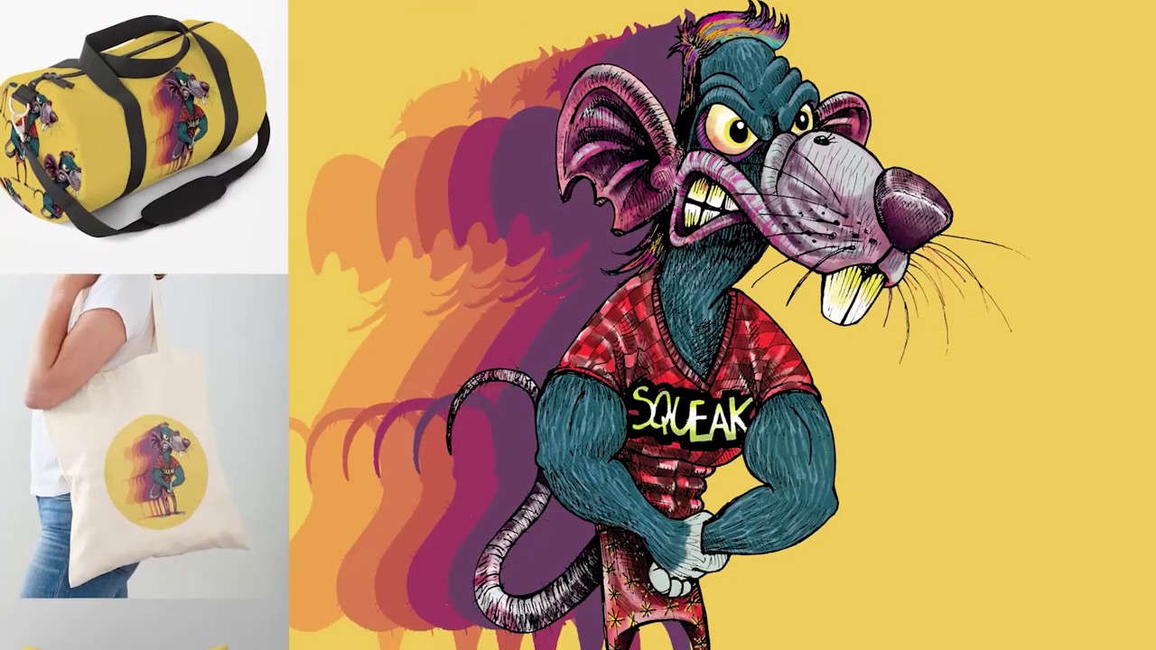